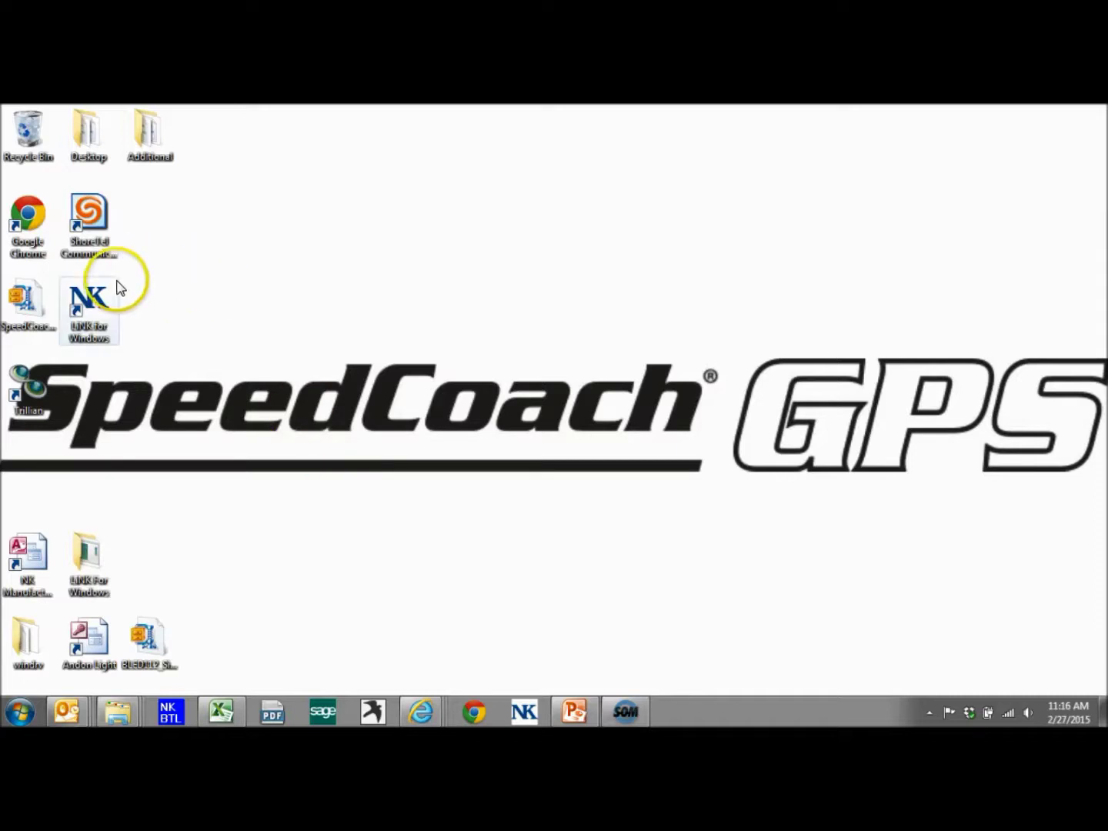
# Step: Launch LiNK for Windows, dismiss the ESET notification, and connect to the SpeedCoach in range
pyautogui.doubleClick(102, 297)
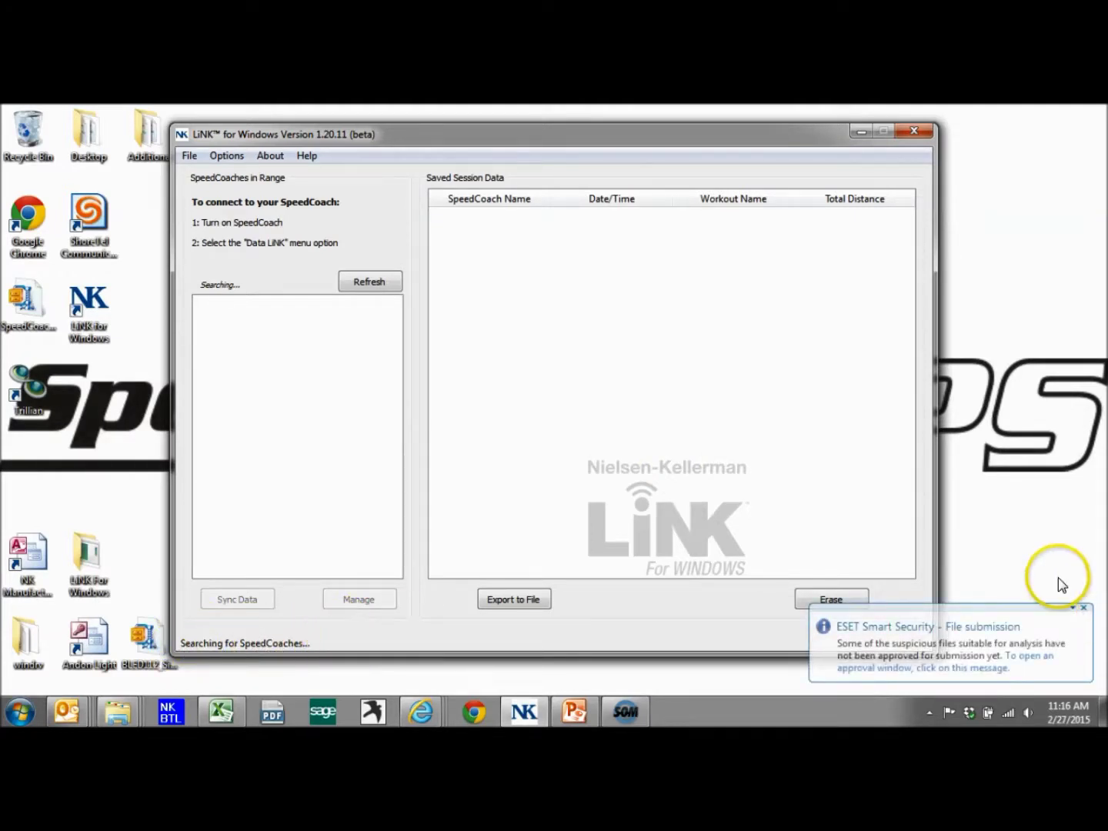
pyautogui.click(1083, 607)
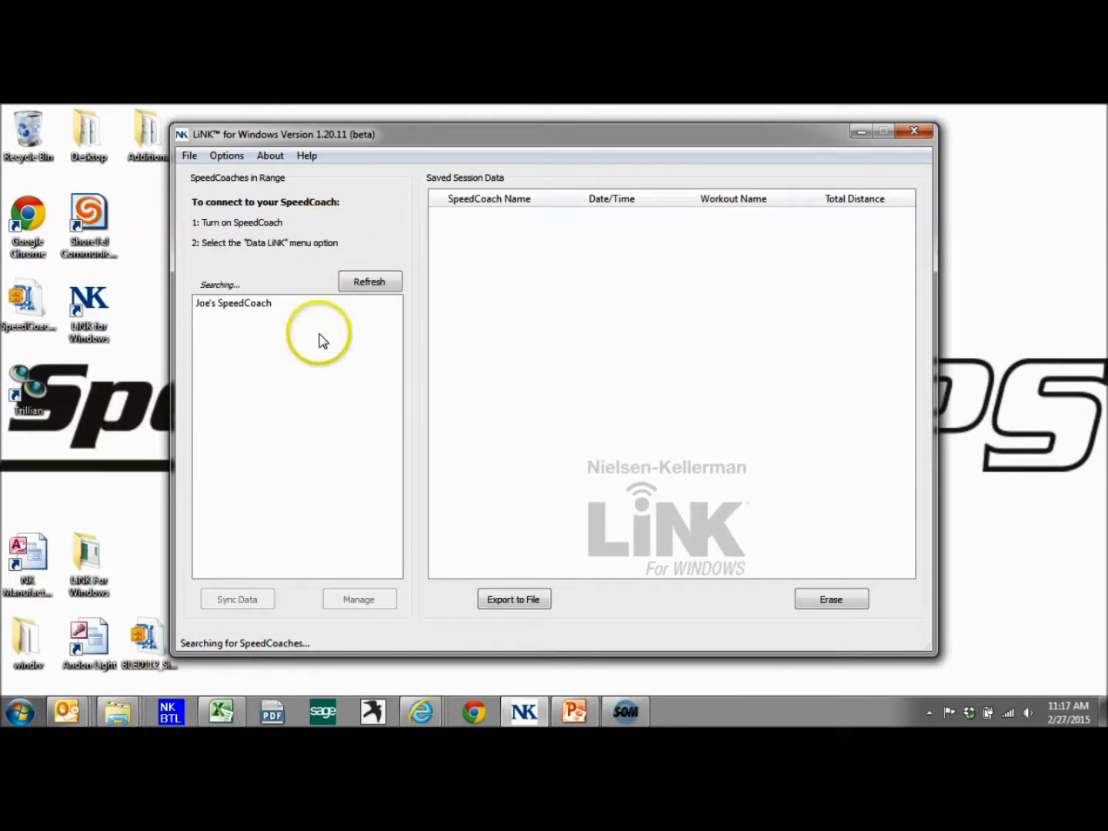
pyautogui.click(258, 305)
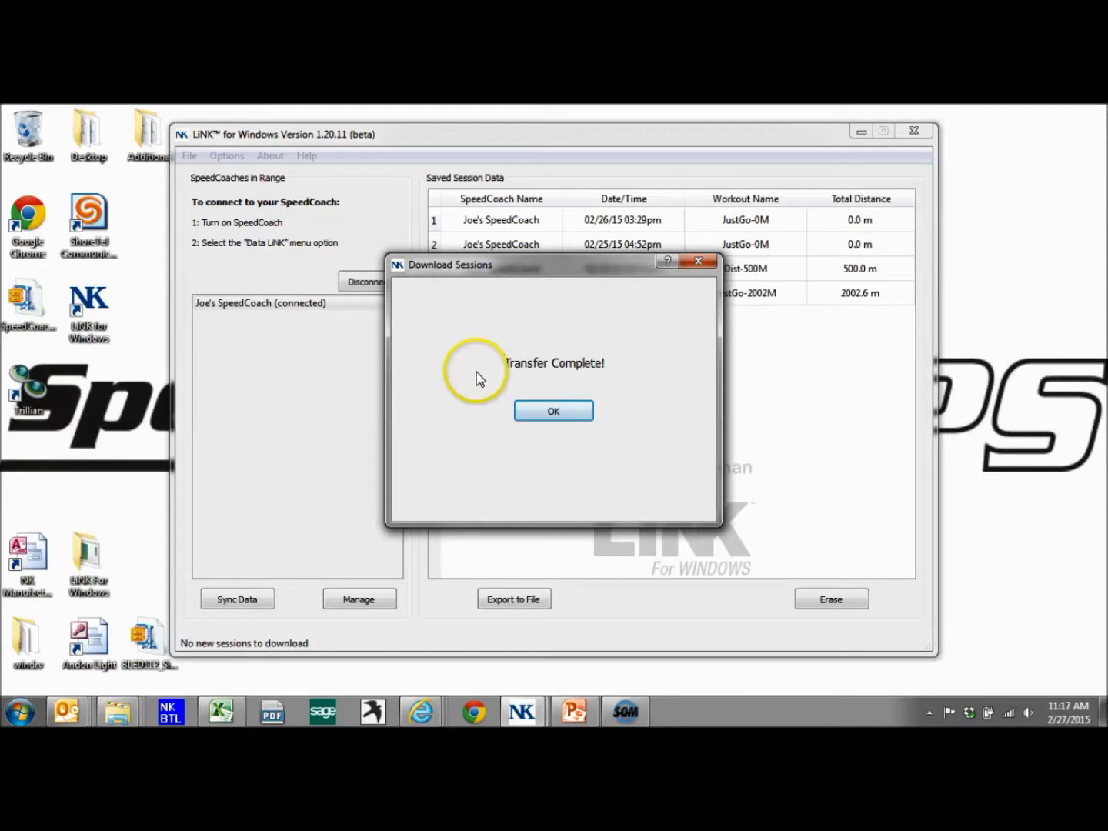
# Step: Acknowledge 'Transfer Complete!' once the four SpeedCoach sessions have downloaded
pyautogui.click(543, 412)
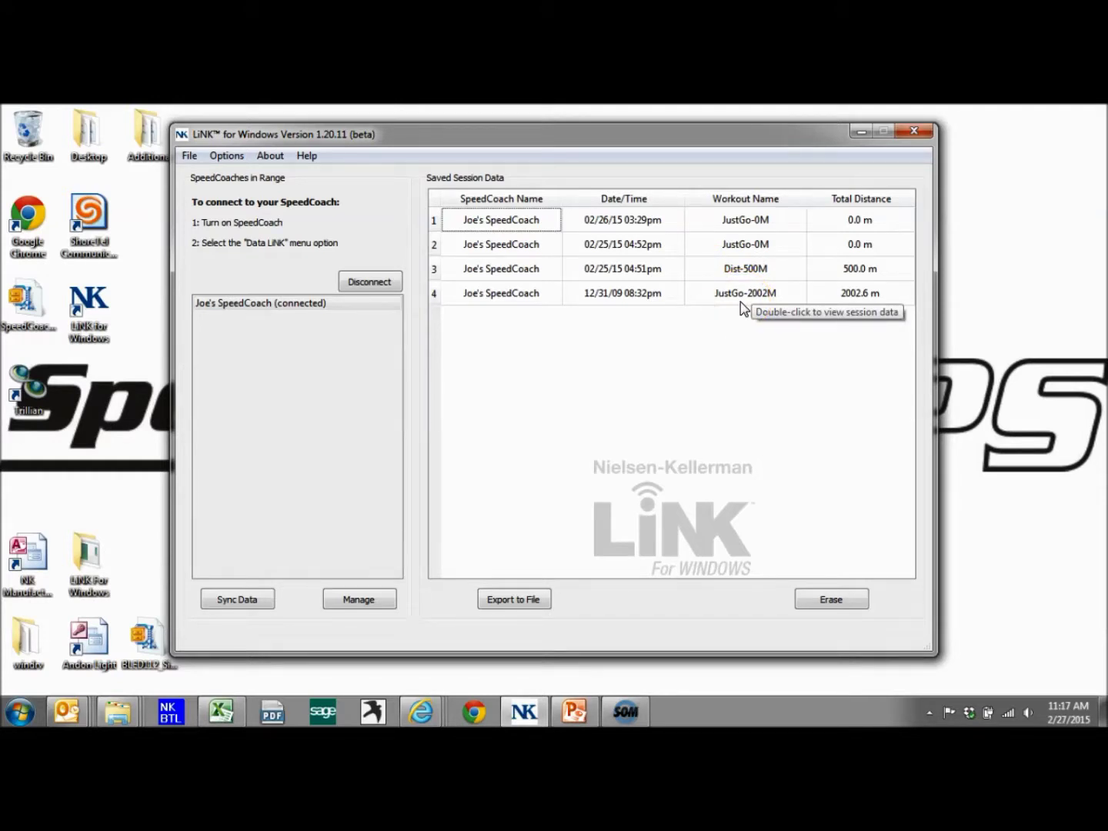
# Step: Erase the JustGo-2002M session (row 4) from the computer
pyautogui.click(497, 296)
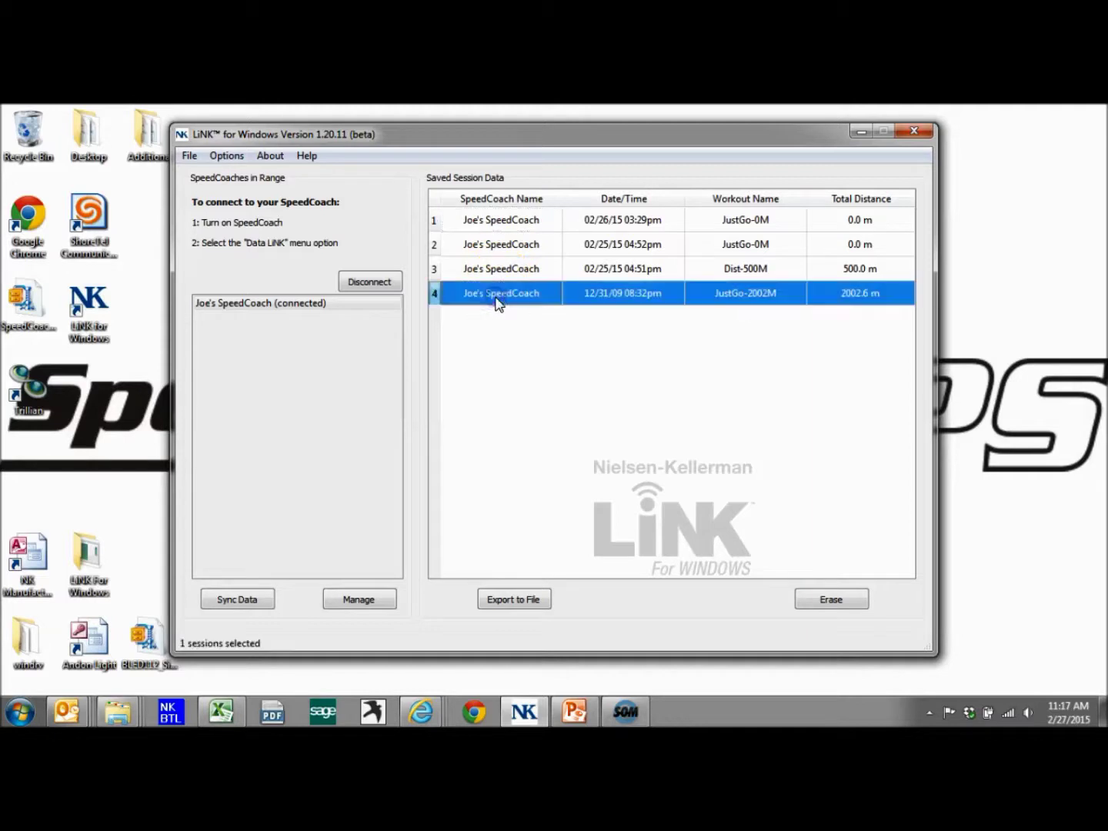
pyautogui.click(856, 600)
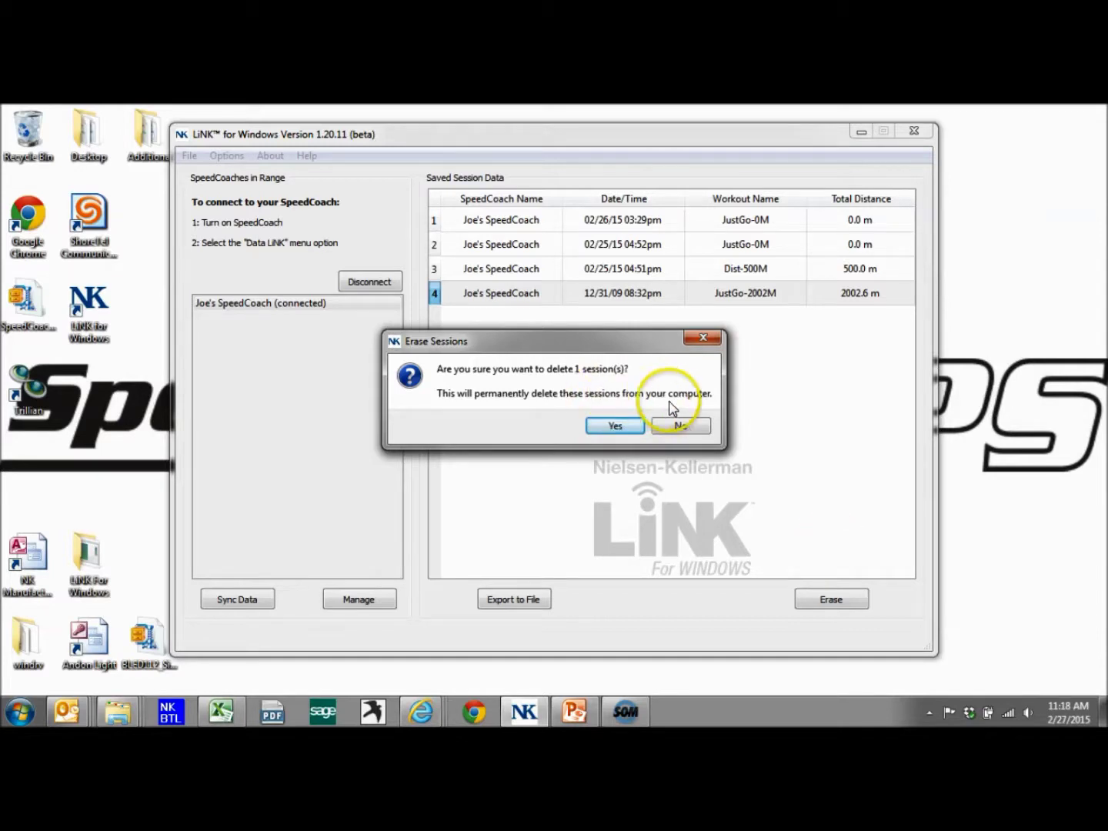
pyautogui.click(627, 426)
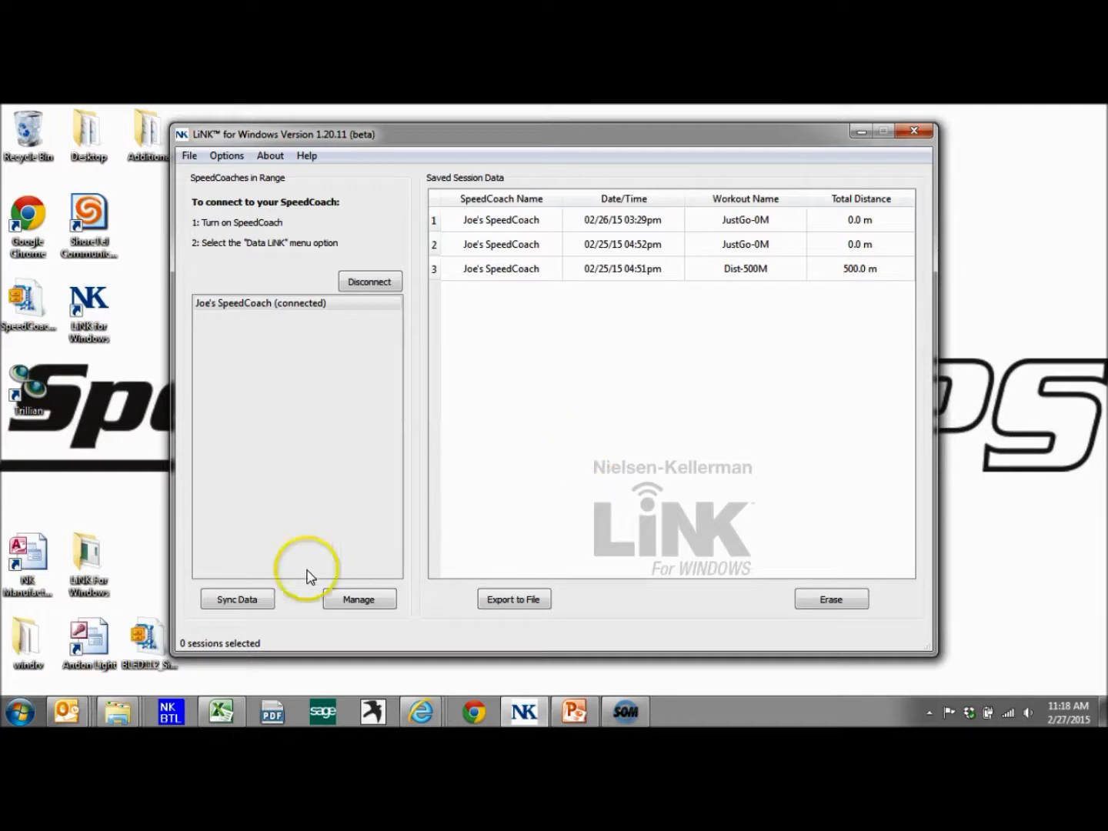
# Step: Sync data from the SpeedCoach again to restore the JustGo-2002M session, then reselect it
pyautogui.click(221, 606)
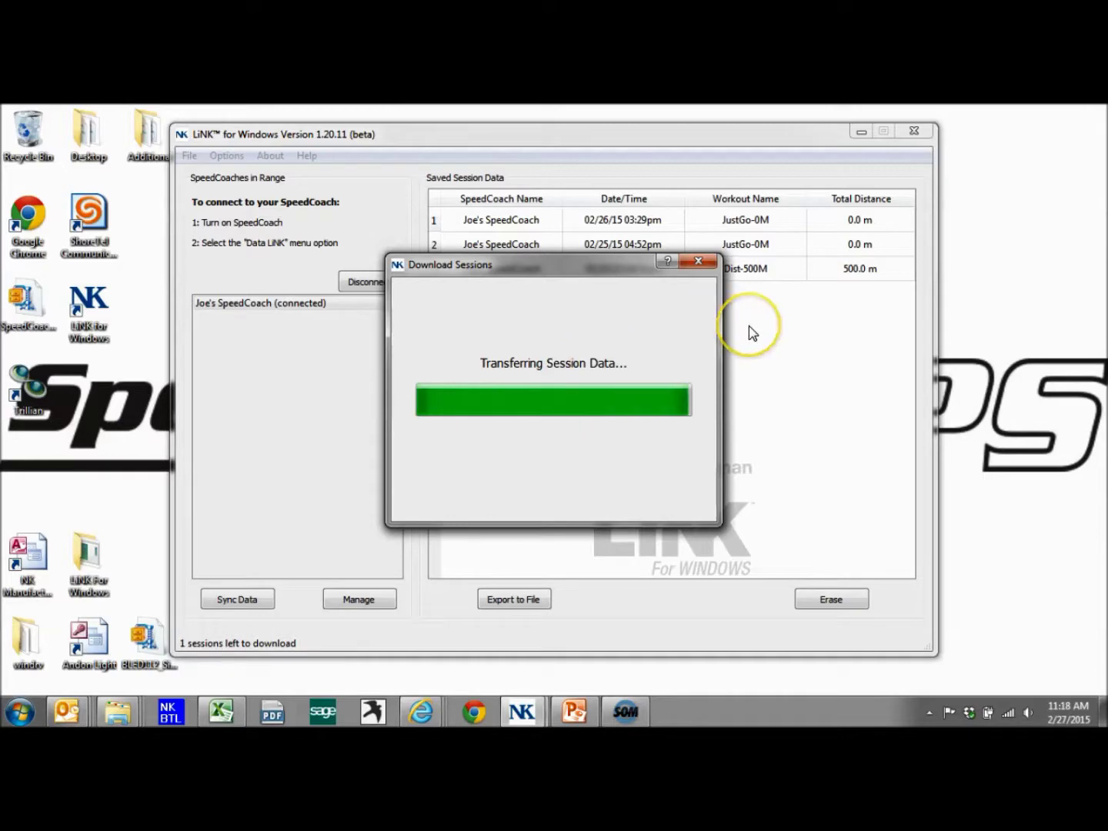
pyautogui.click(554, 412)
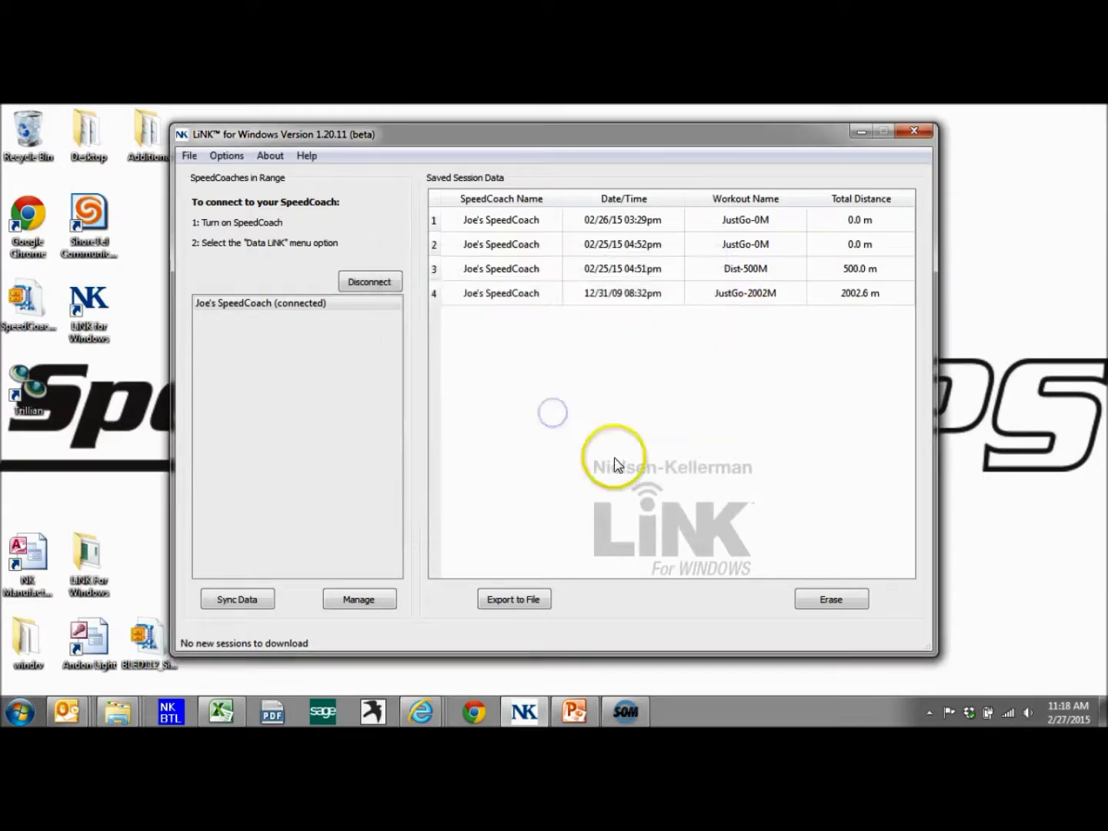
pyautogui.click(611, 300)
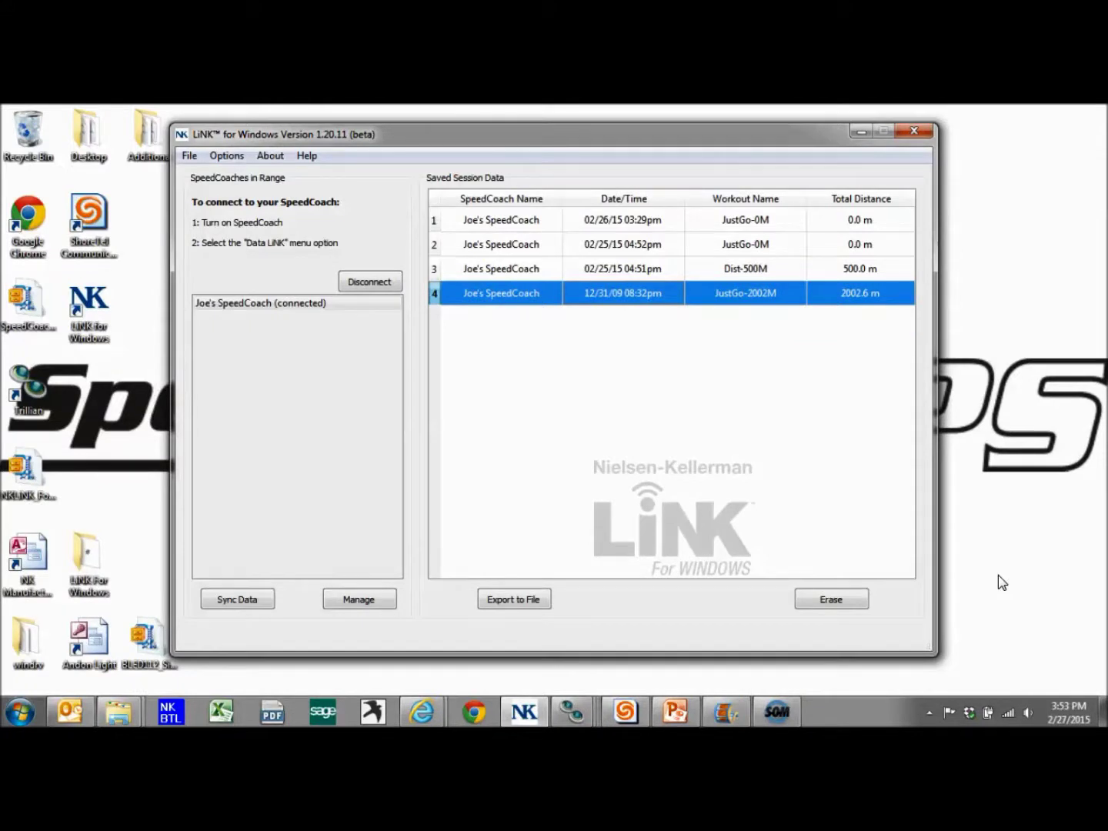
pyautogui.doubleClick(488, 291)
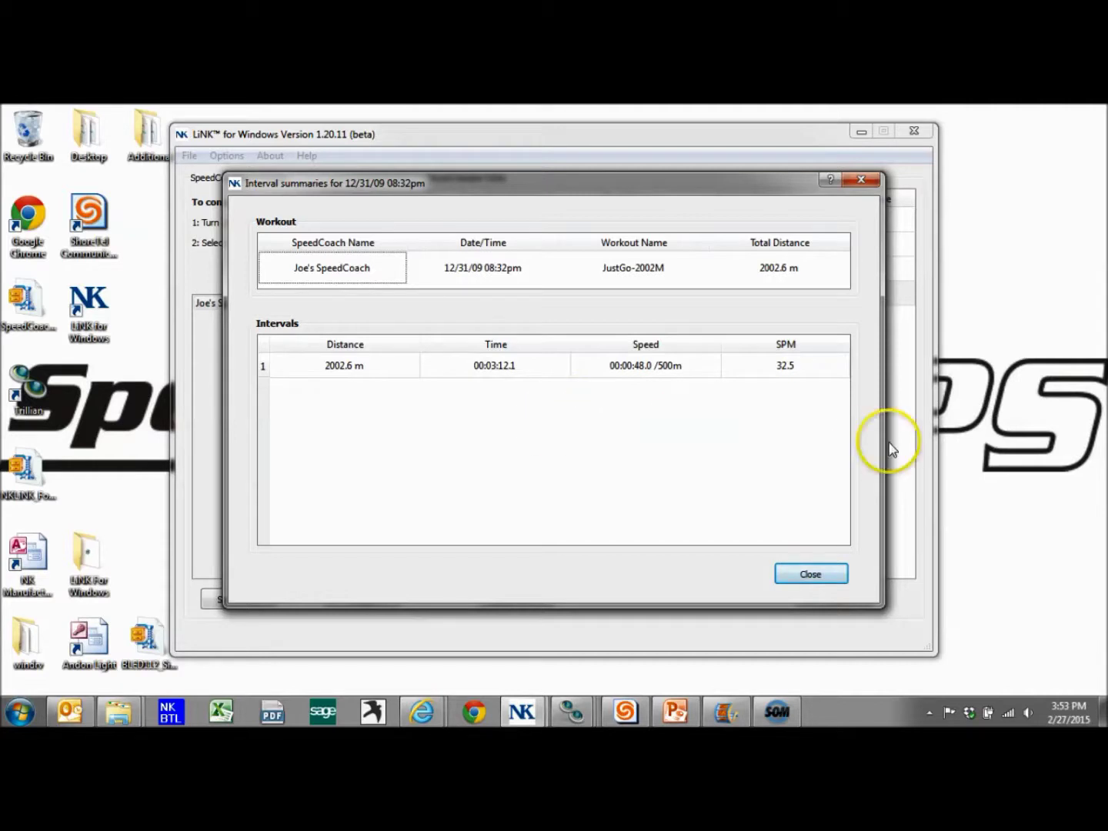
pyautogui.doubleClick(389, 371)
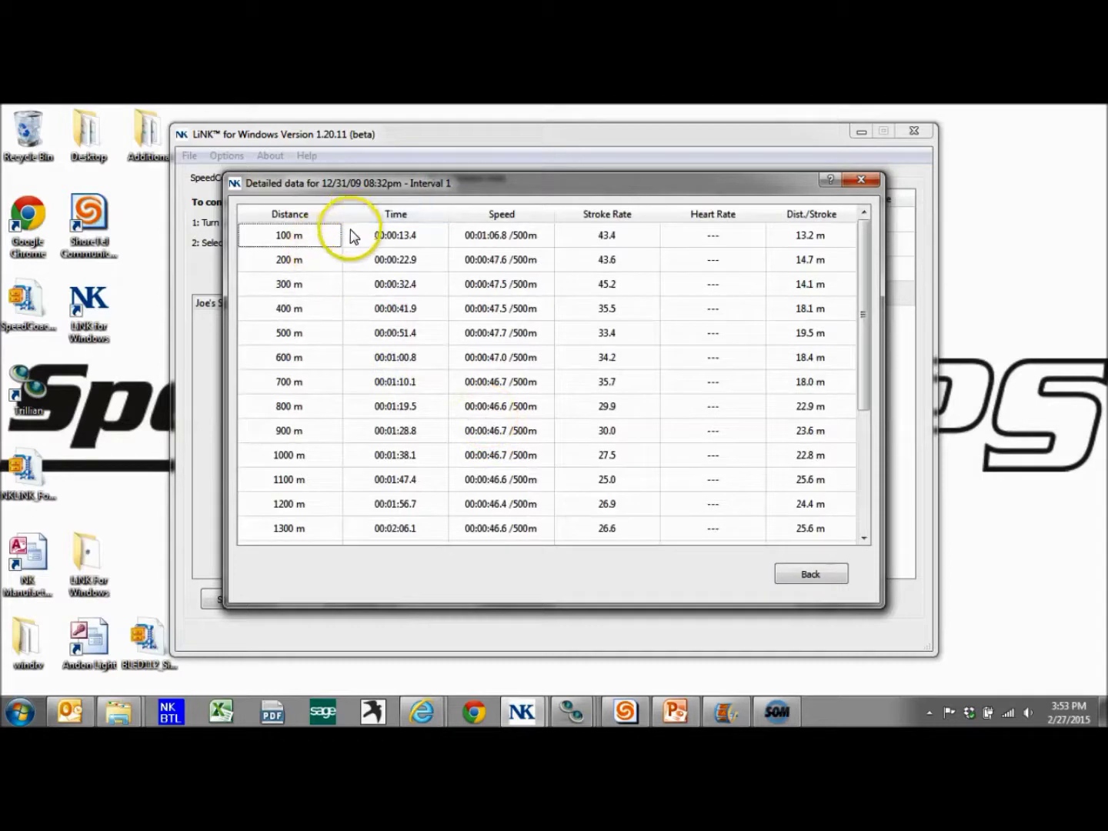
pyautogui.scroll(-3, 351, 287)
pyautogui.click(349, 289)
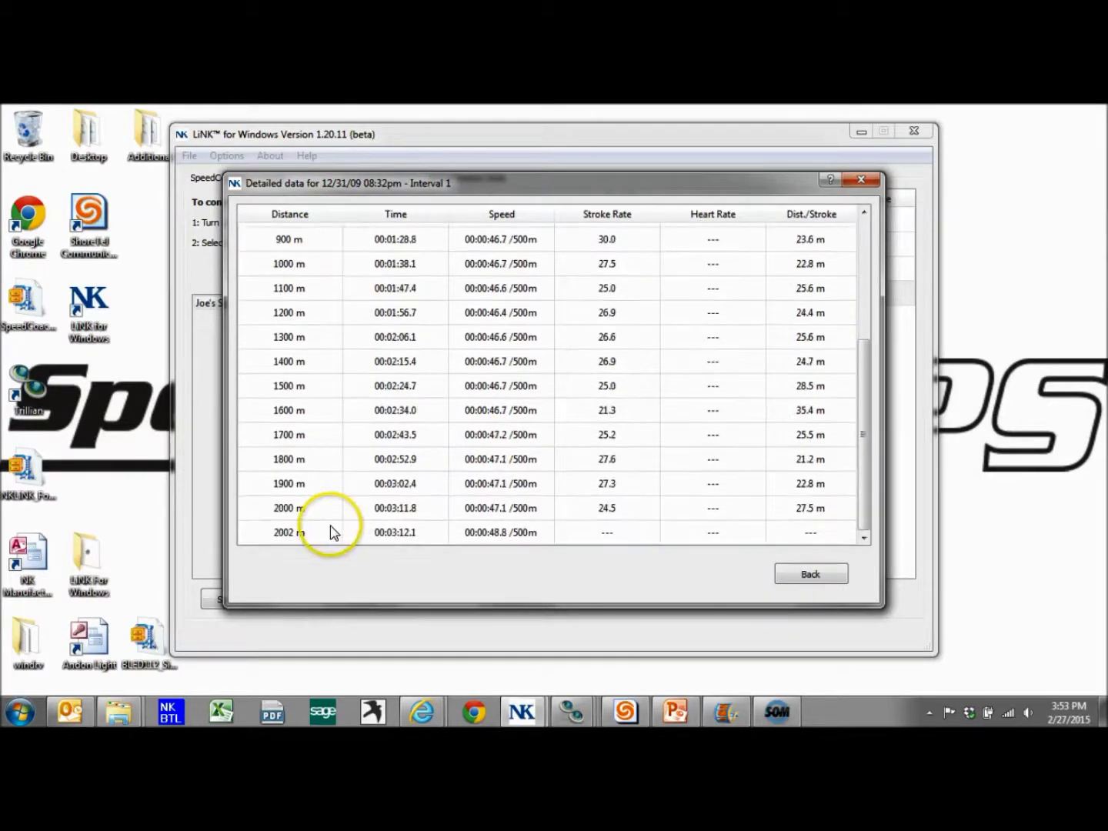
pyautogui.scroll(3, 336, 523)
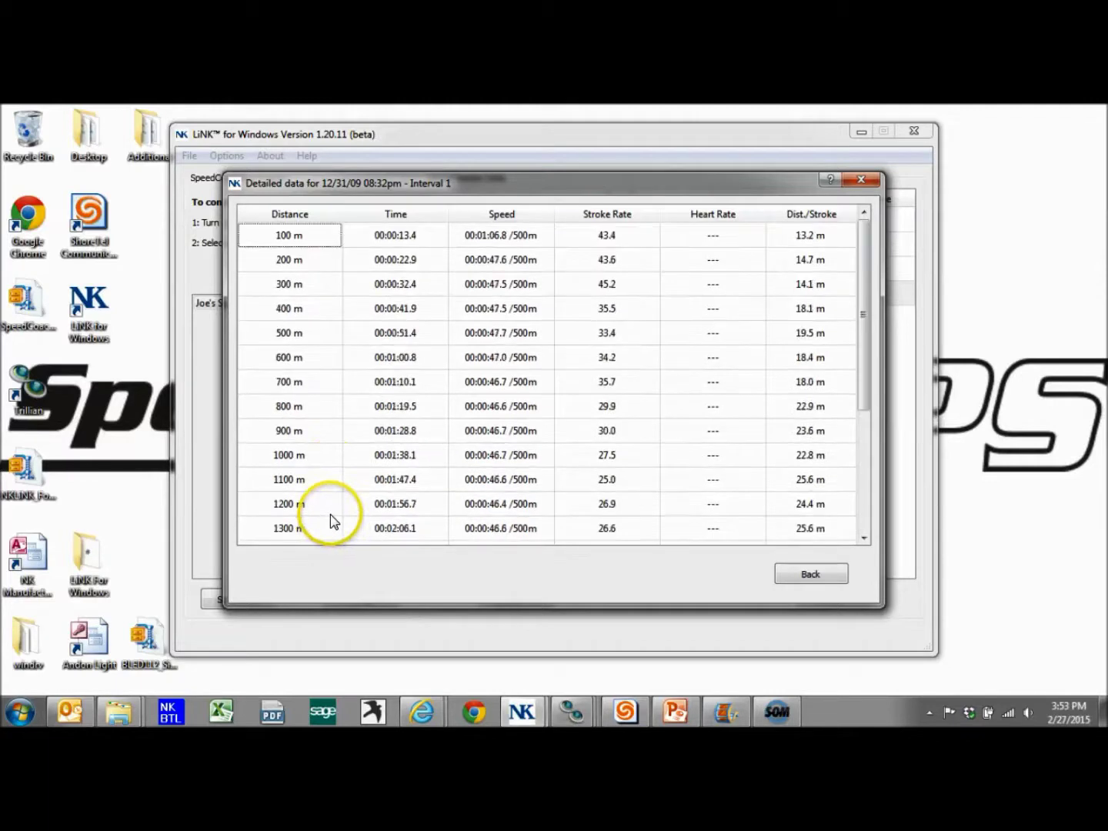
pyautogui.click(835, 577)
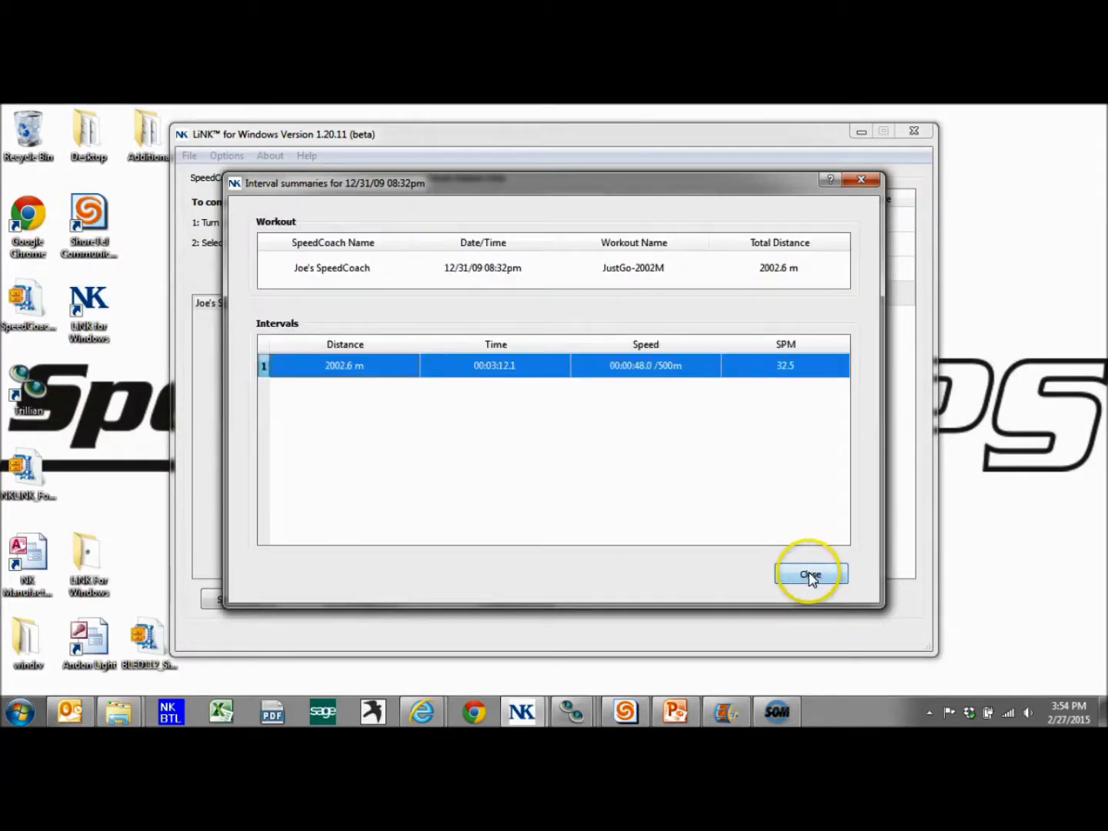
pyautogui.click(810, 576)
pyautogui.click(515, 271)
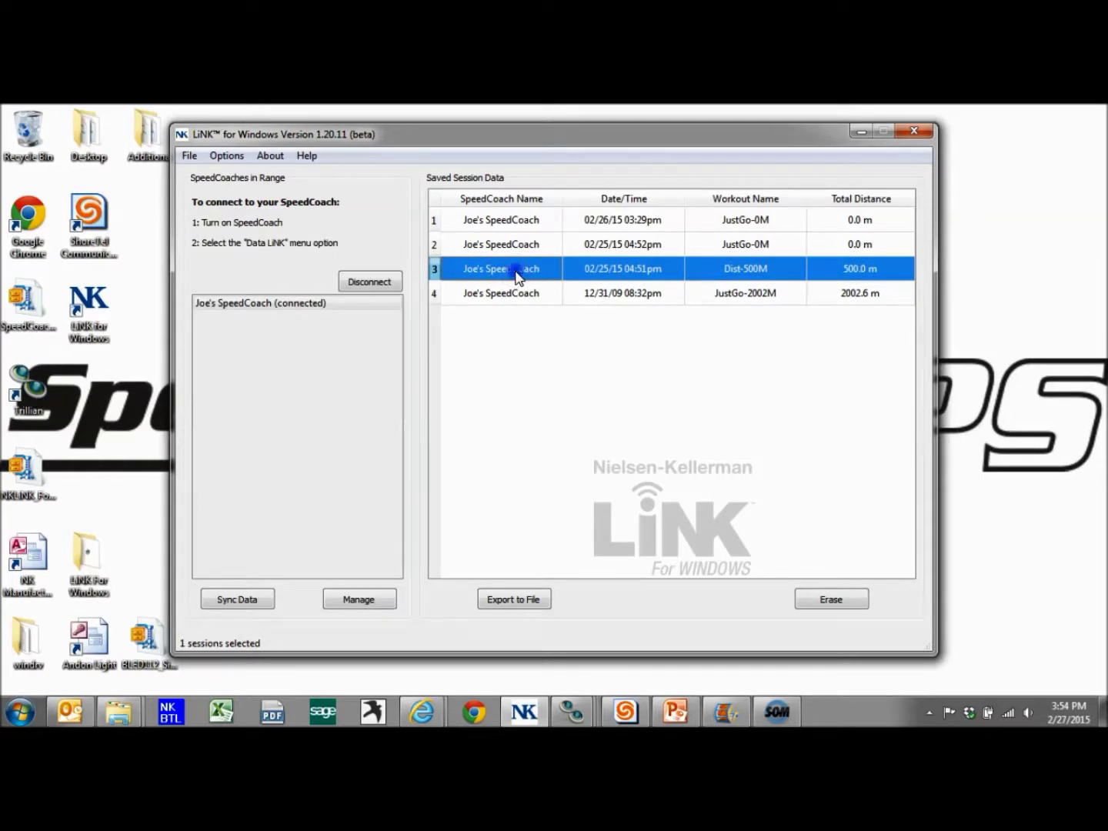
pyautogui.doubleClick(516, 271)
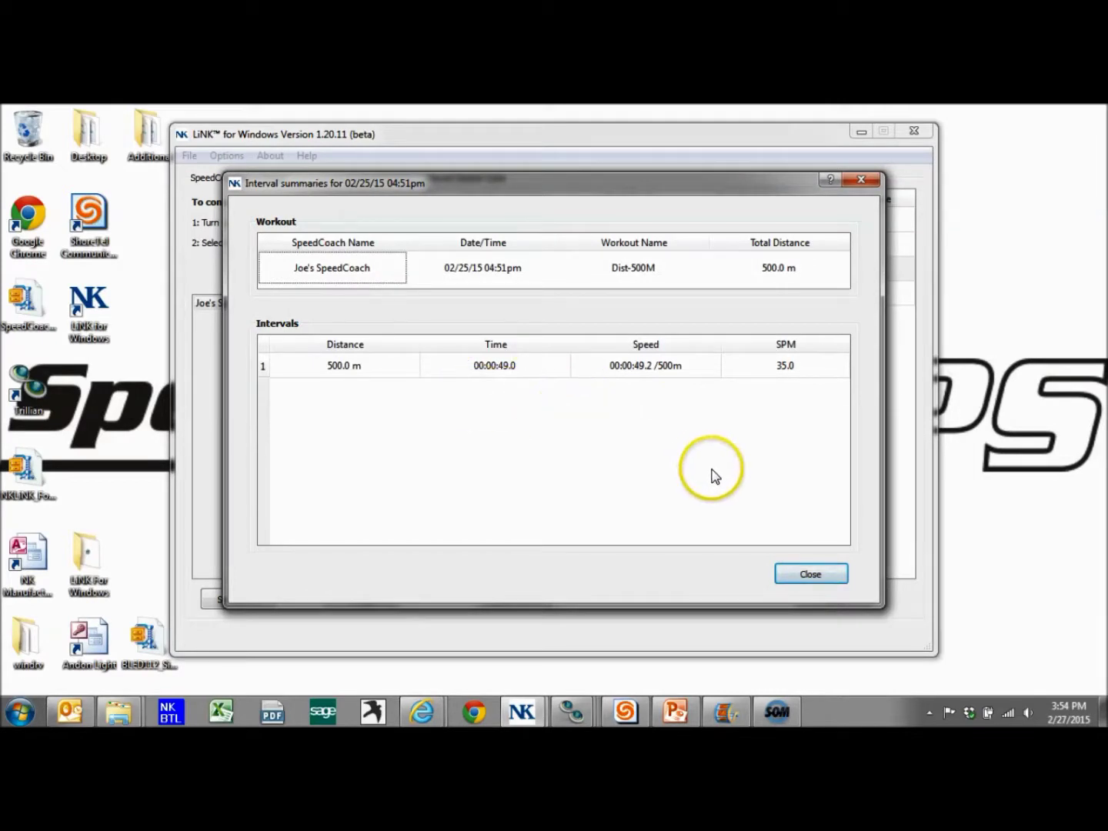
pyautogui.doubleClick(333, 368)
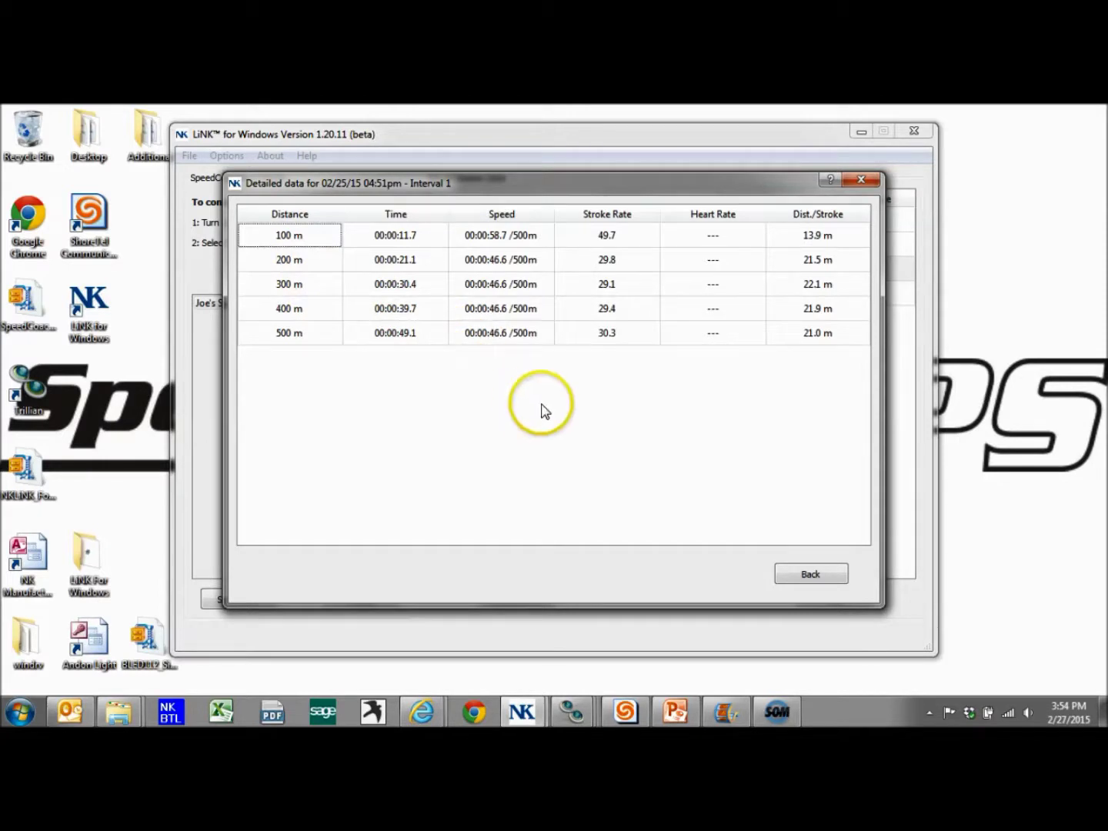
pyautogui.click(804, 577)
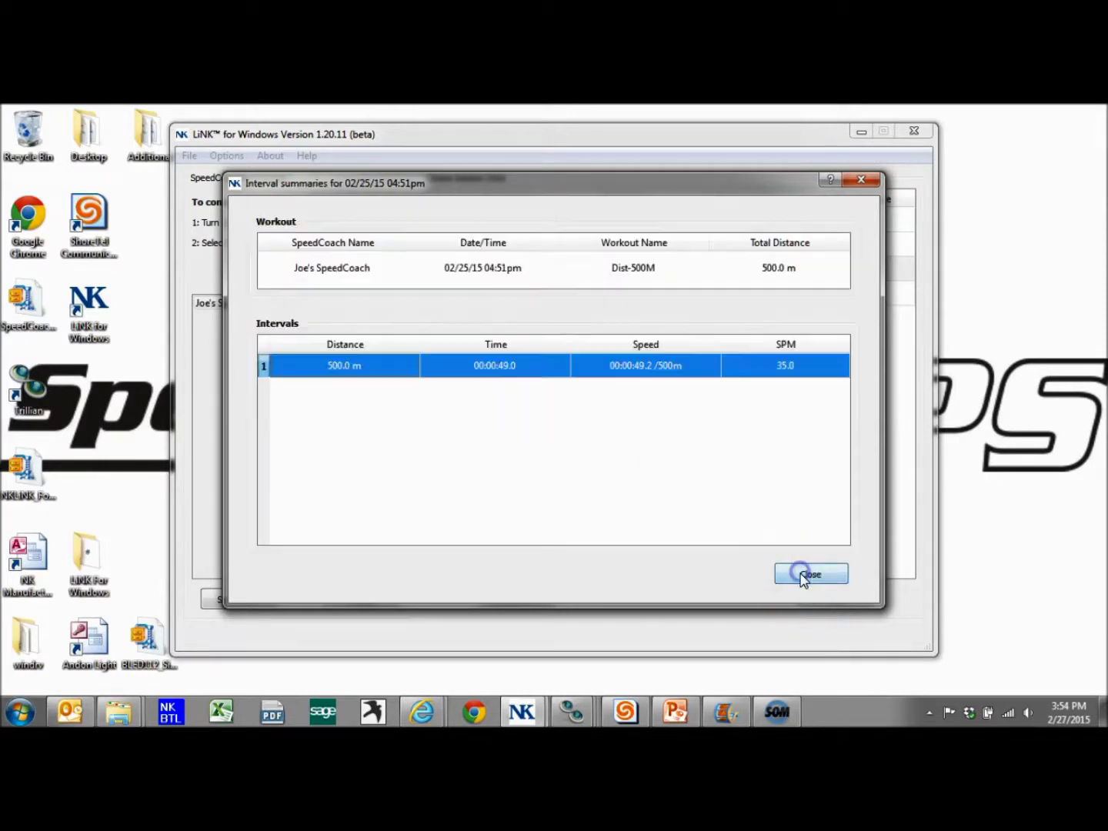
pyautogui.click(804, 578)
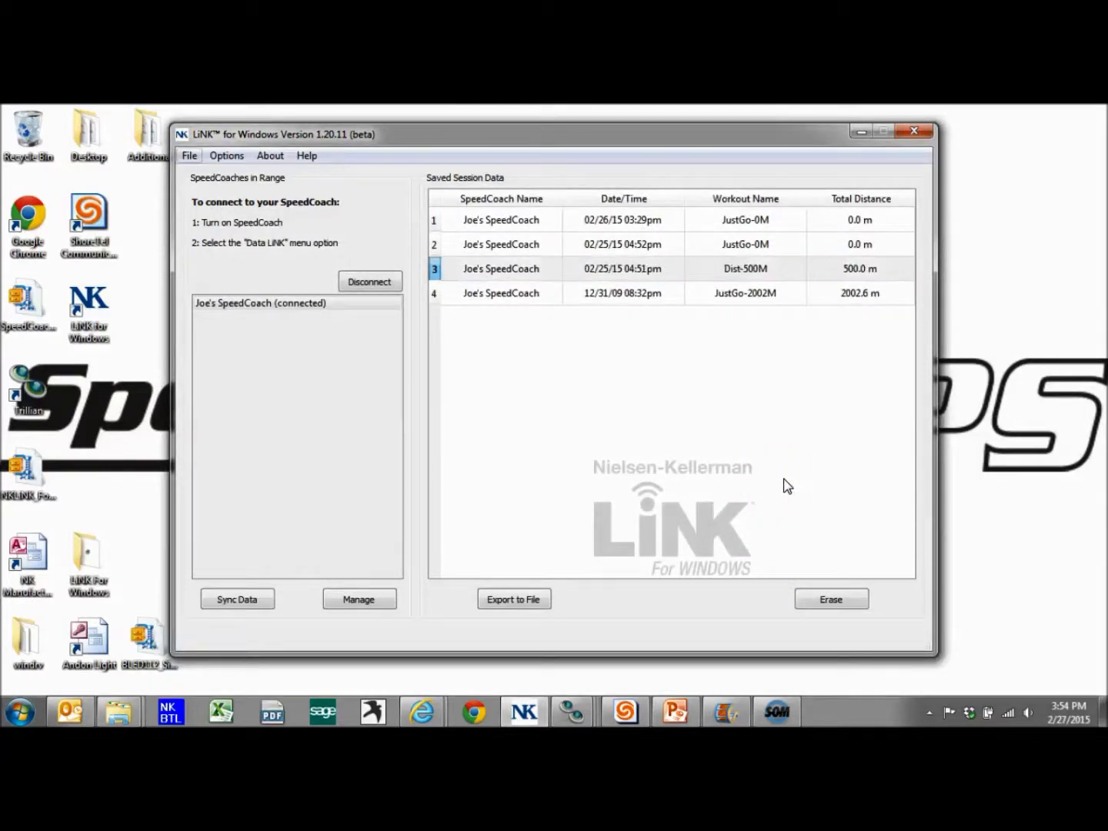
# Step: Try multi-selecting sessions, then keep only the JustGo-2002M session selected for export
pyautogui.click(535, 300)
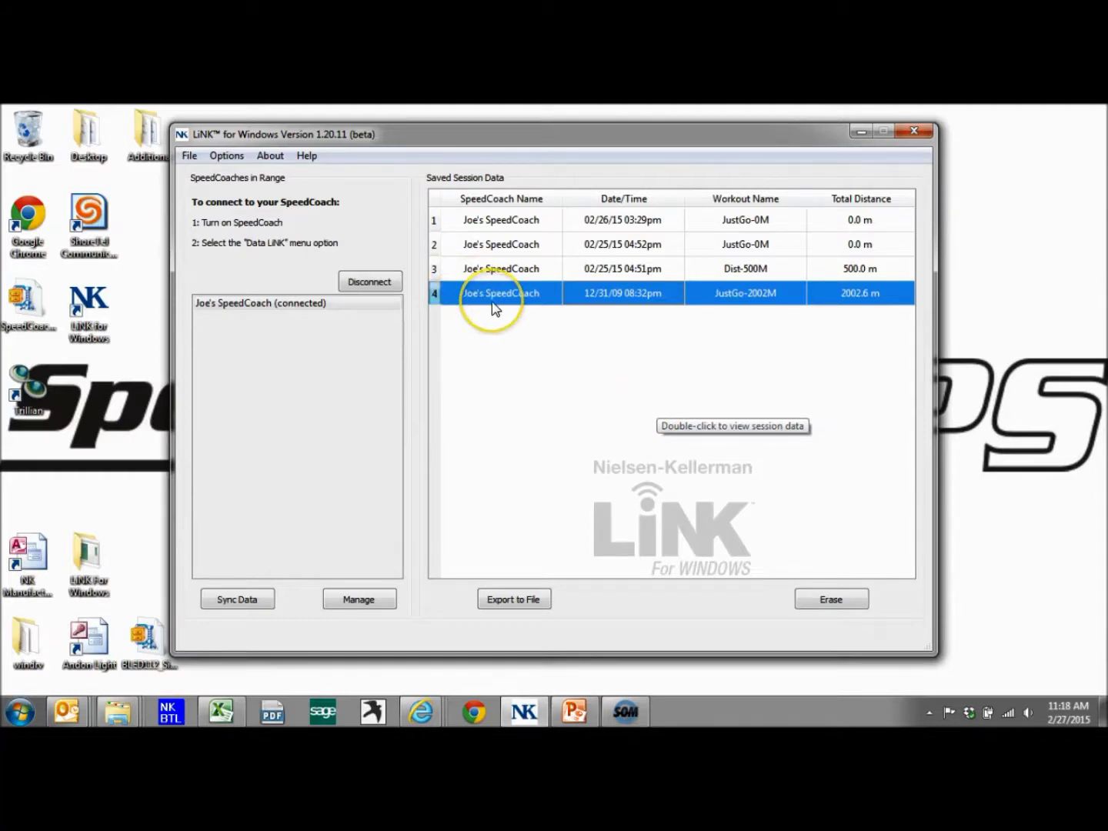
pyautogui.click(497, 272)
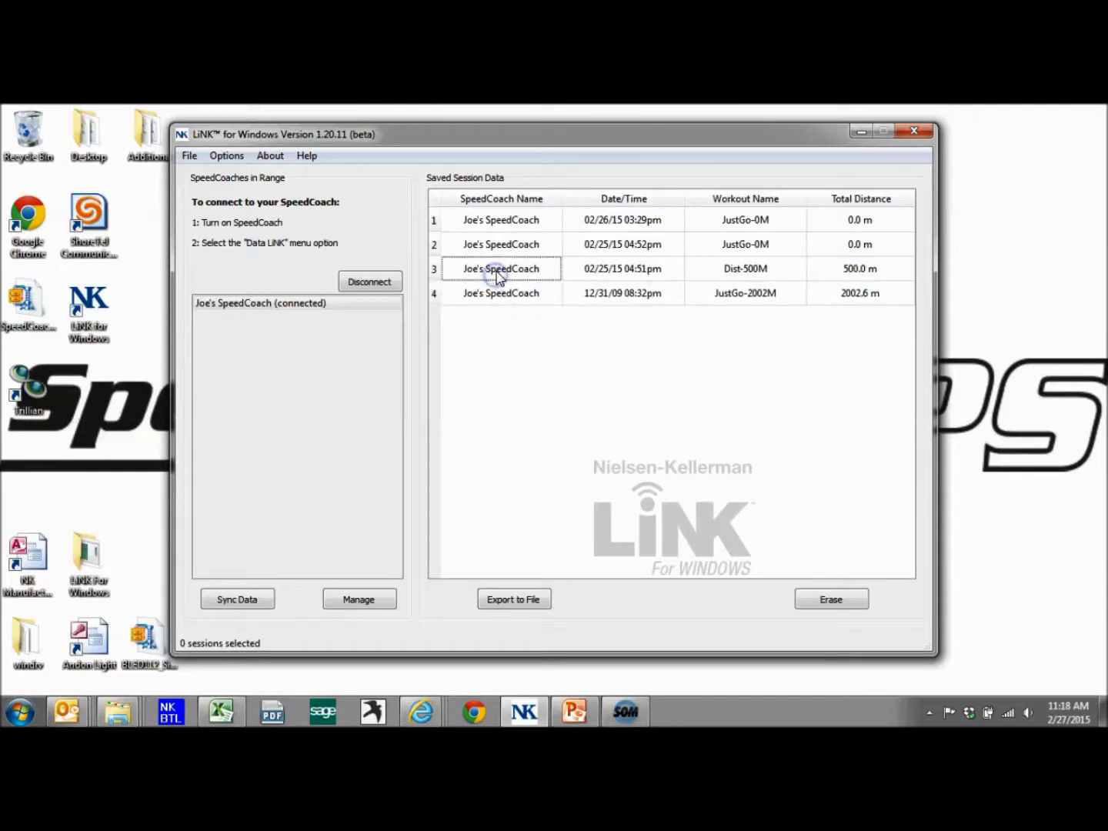
pyautogui.keyDown('ctrl'); pyautogui.click(504, 296); pyautogui.keyUp('ctrl')
pyautogui.keyDown('ctrl'); pyautogui.click(539, 244); pyautogui.keyUp('ctrl')
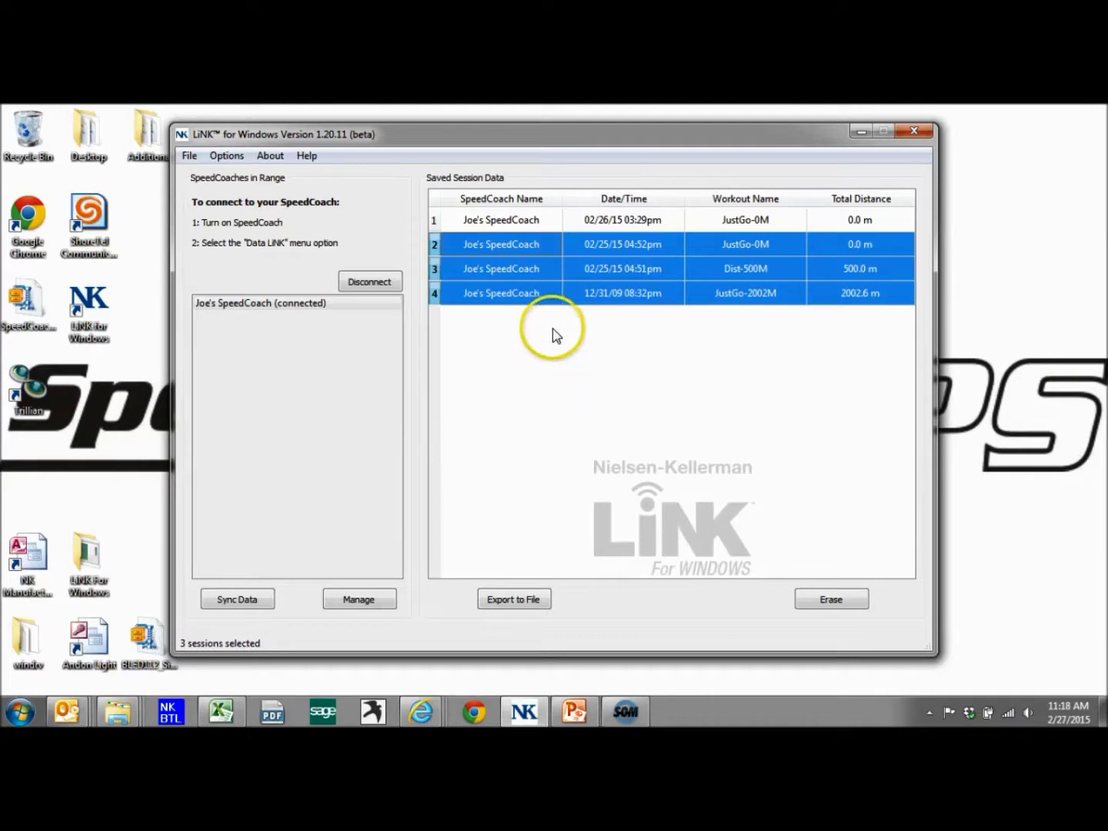
pyautogui.click(536, 295)
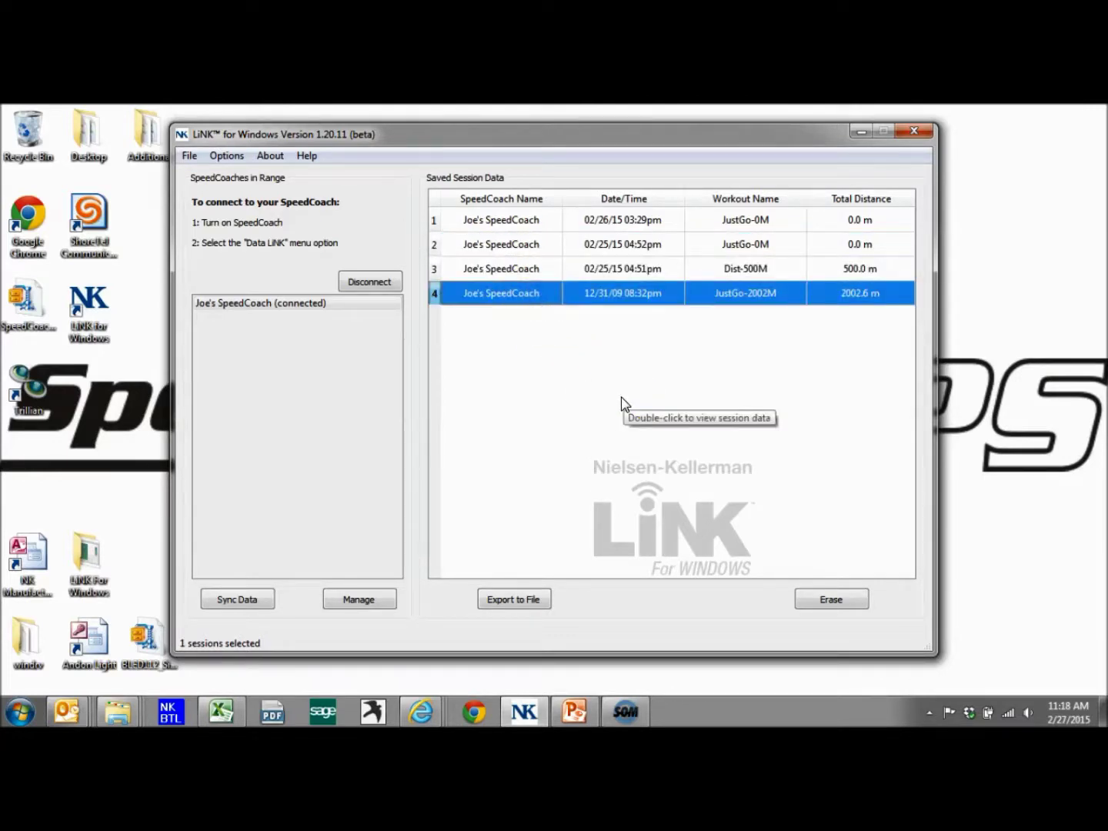
pyautogui.click(539, 600)
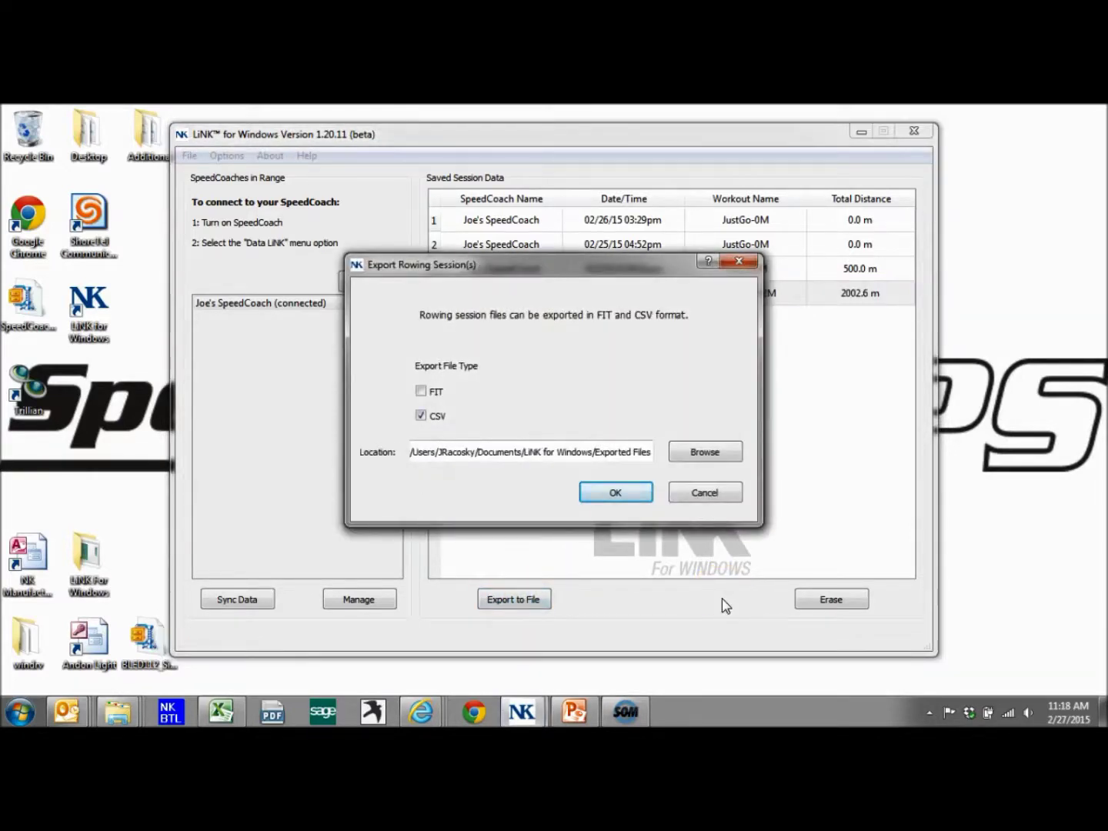
# Step: Export the JustGo-2002M session as CSV, keeping the default Exported Files location
pyautogui.click(633, 451)
pyautogui.click(611, 350)
pyautogui.click(604, 330)
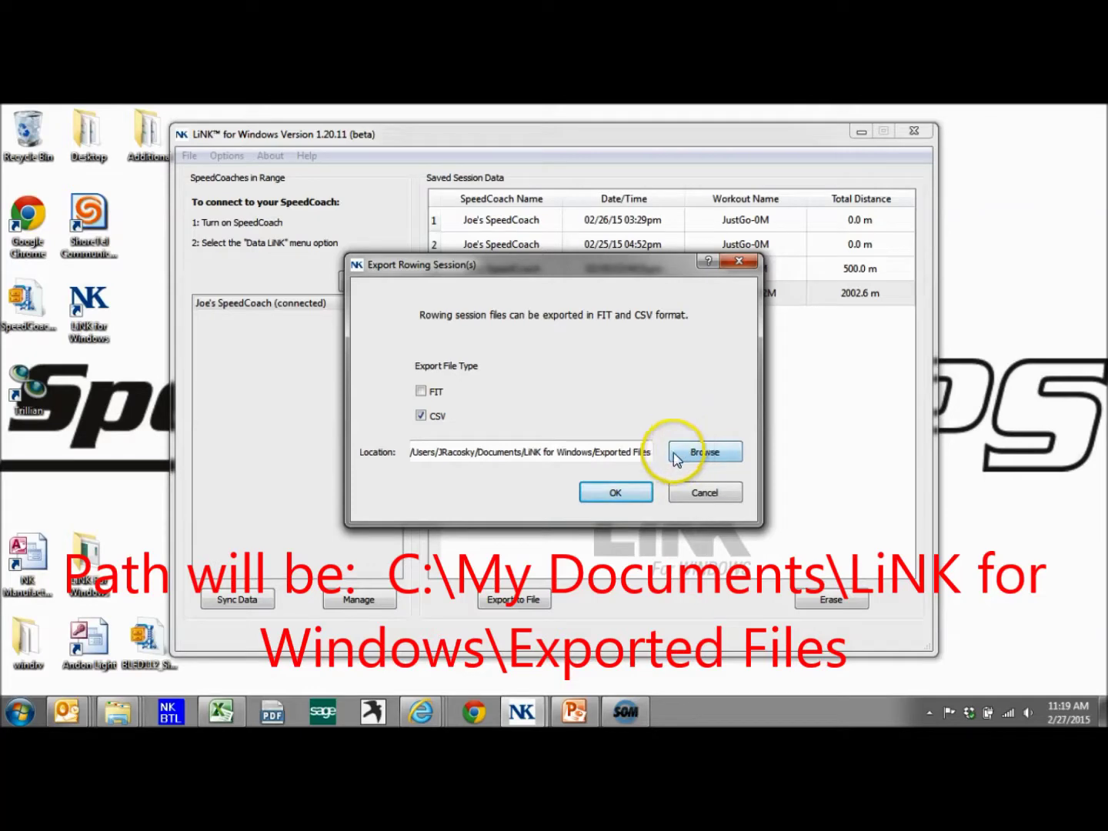
pyautogui.click(721, 459)
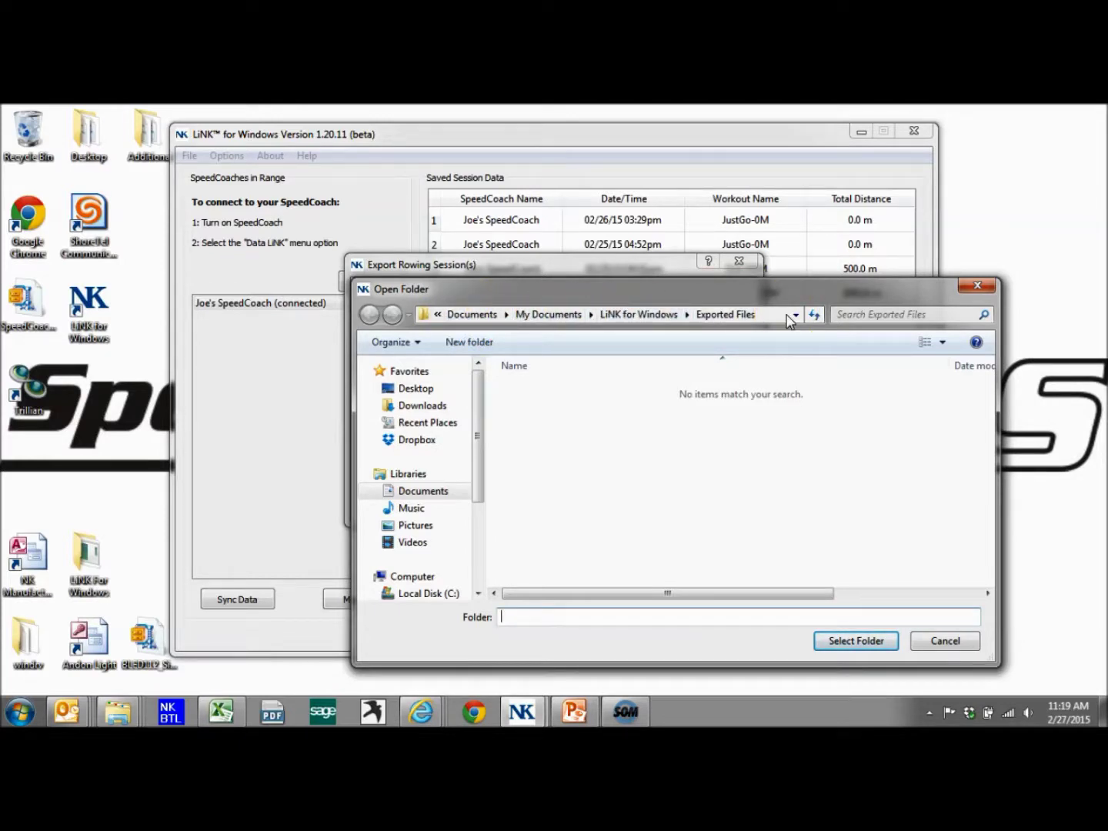
pyautogui.click(971, 641)
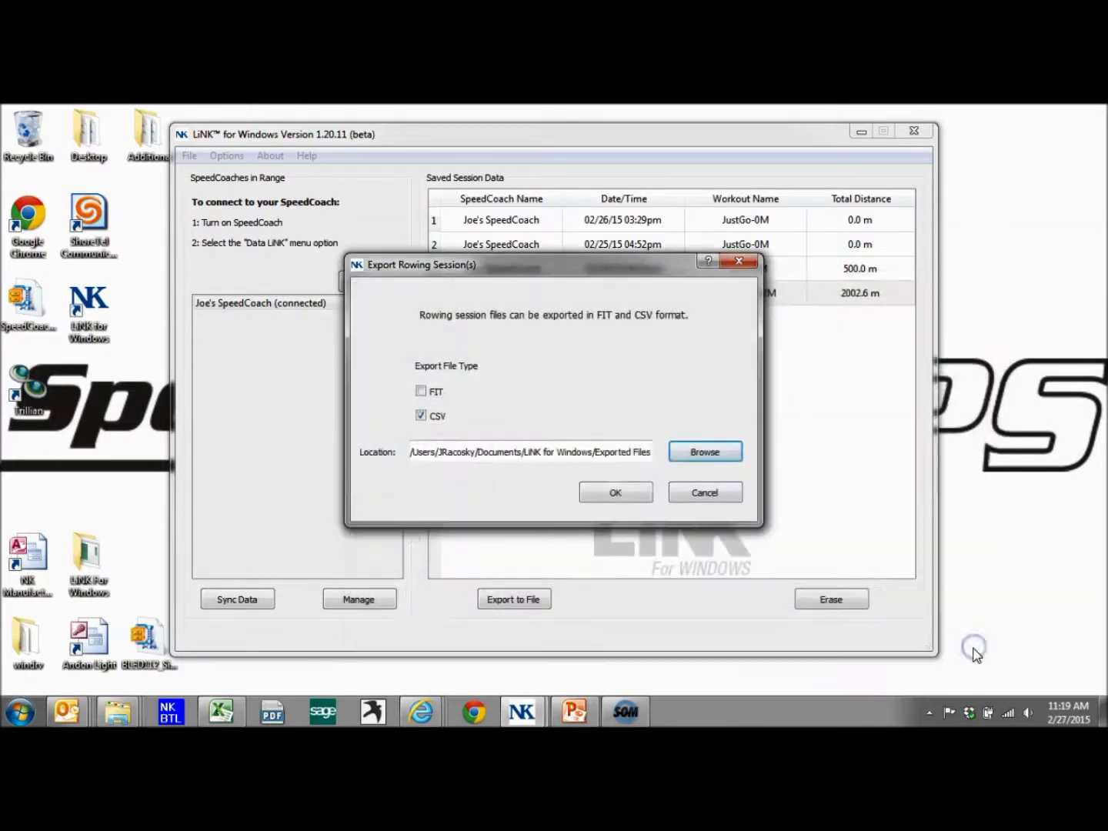
pyautogui.click(614, 496)
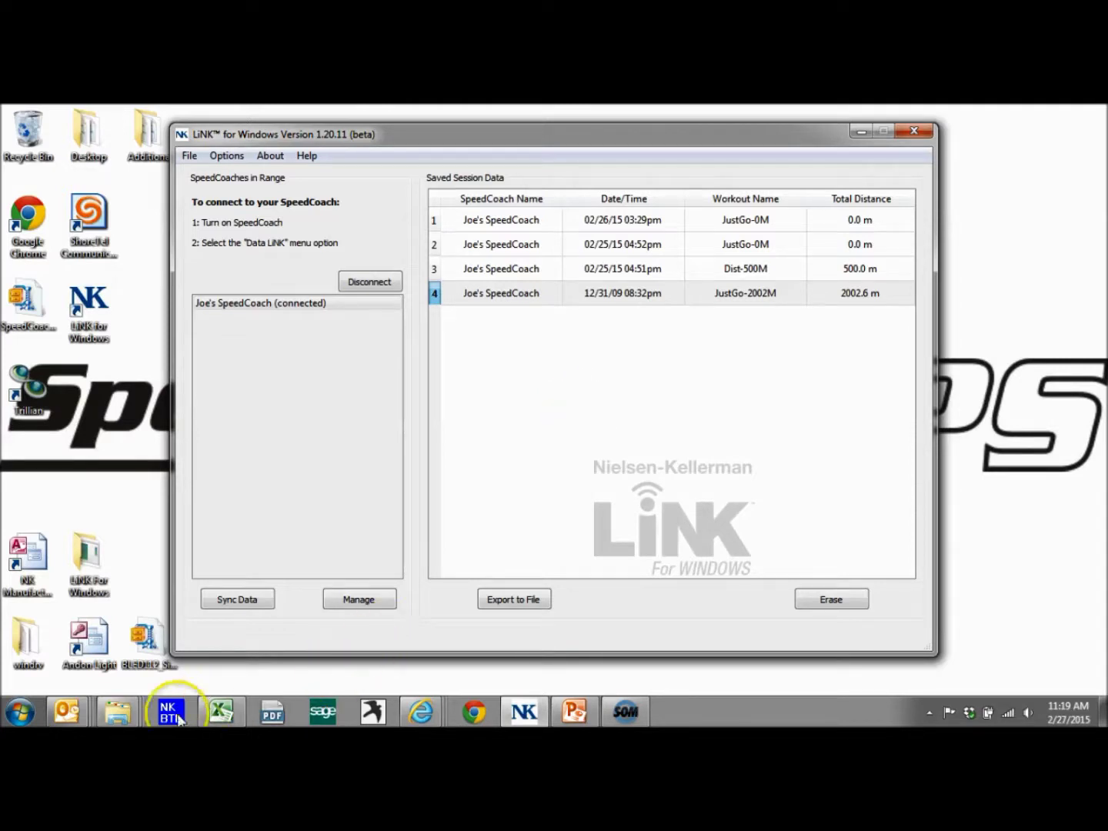
# Step: In Explorer, go to Documents > LiNK for Windows > Exported Files
pyautogui.moveTo(118, 709)
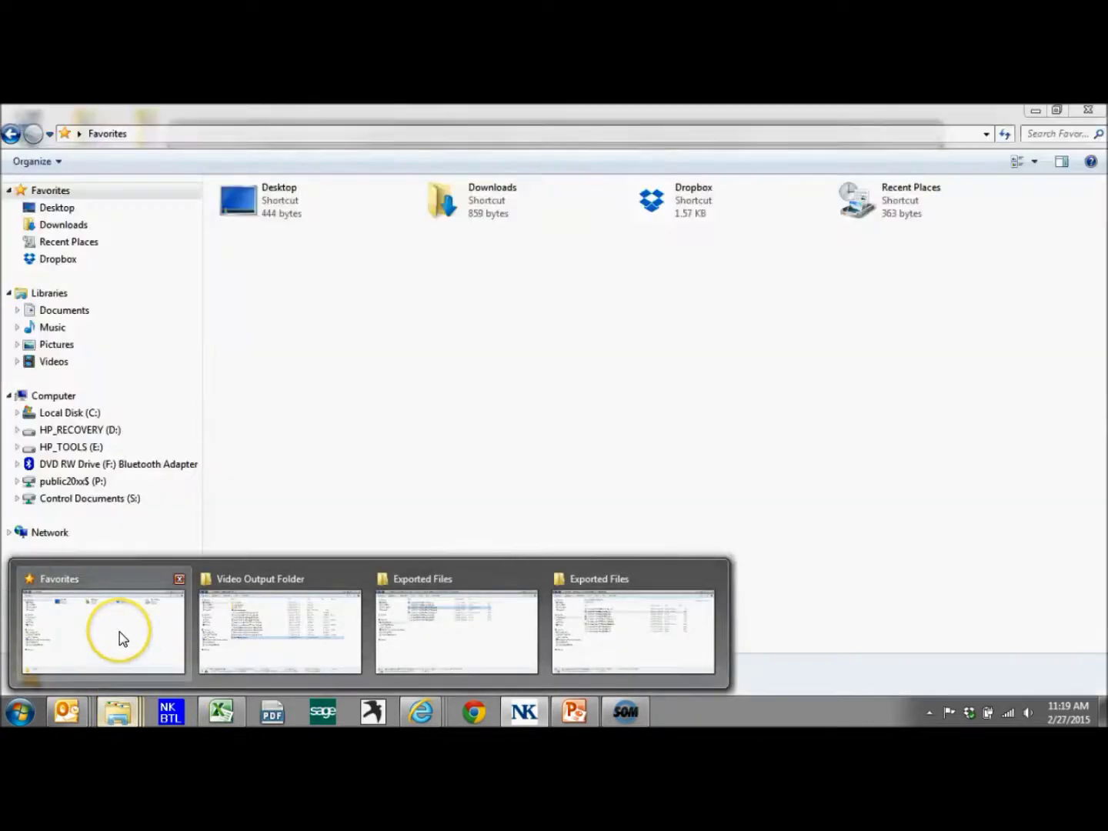
pyautogui.click(119, 635)
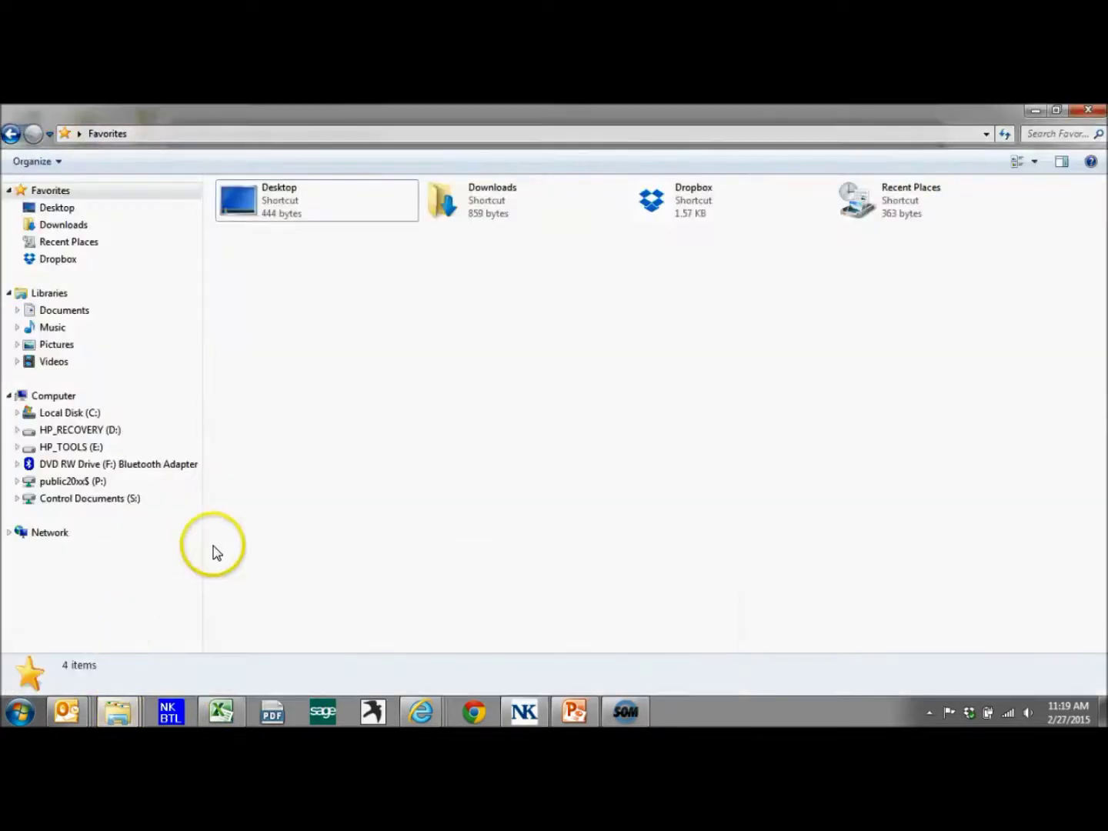
pyautogui.click(71, 311)
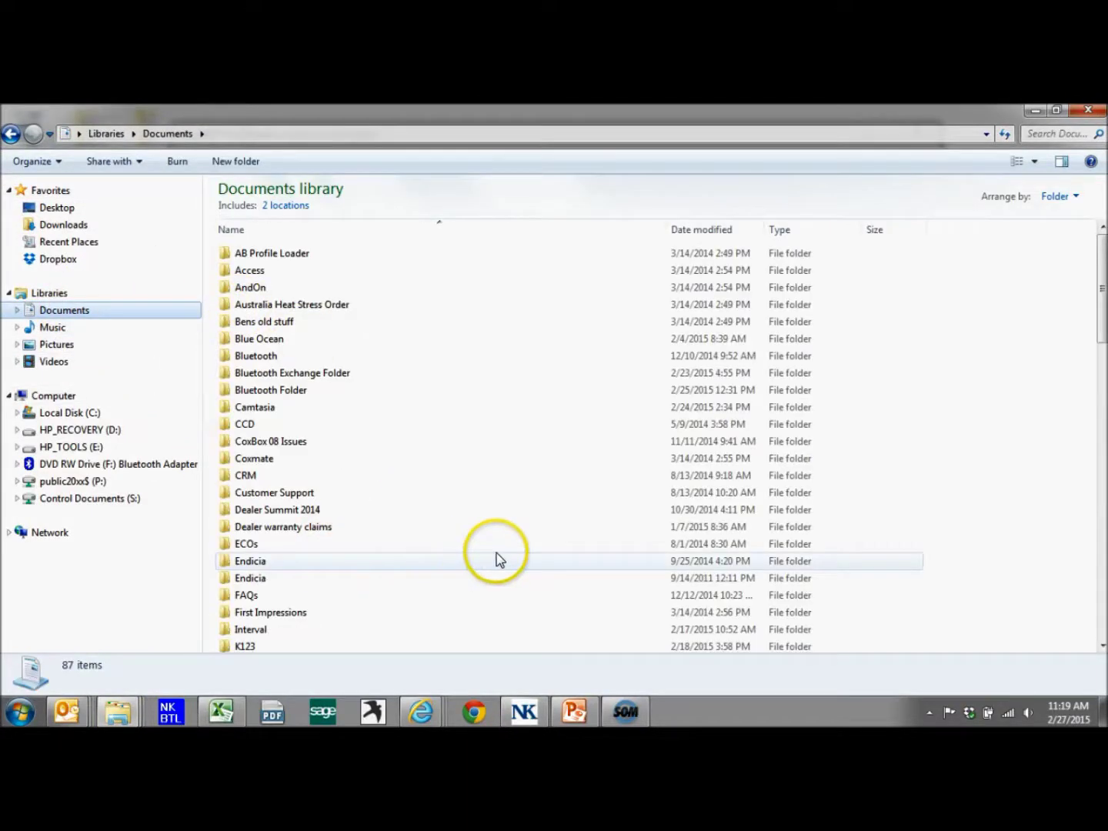
pyautogui.click(496, 559)
pyautogui.scroll(-5, 496, 560)
pyautogui.click(287, 496)
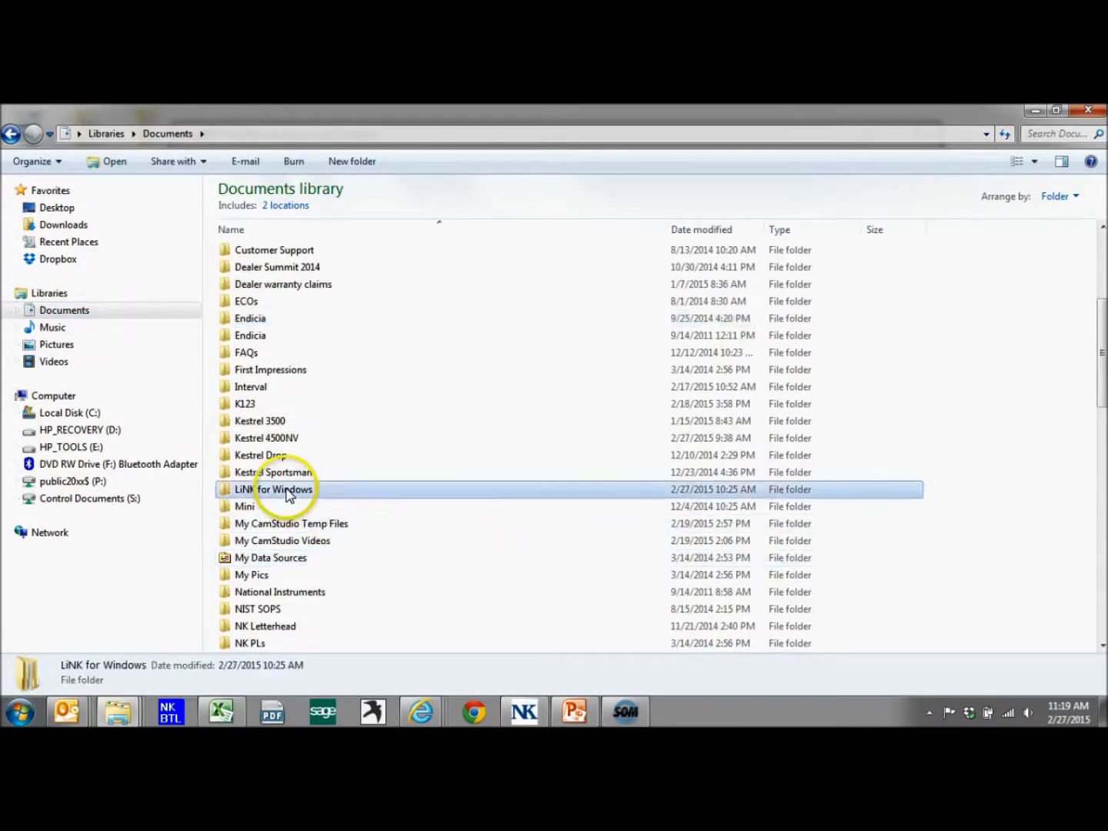
pyautogui.doubleClick(287, 496)
pyautogui.doubleClick(261, 253)
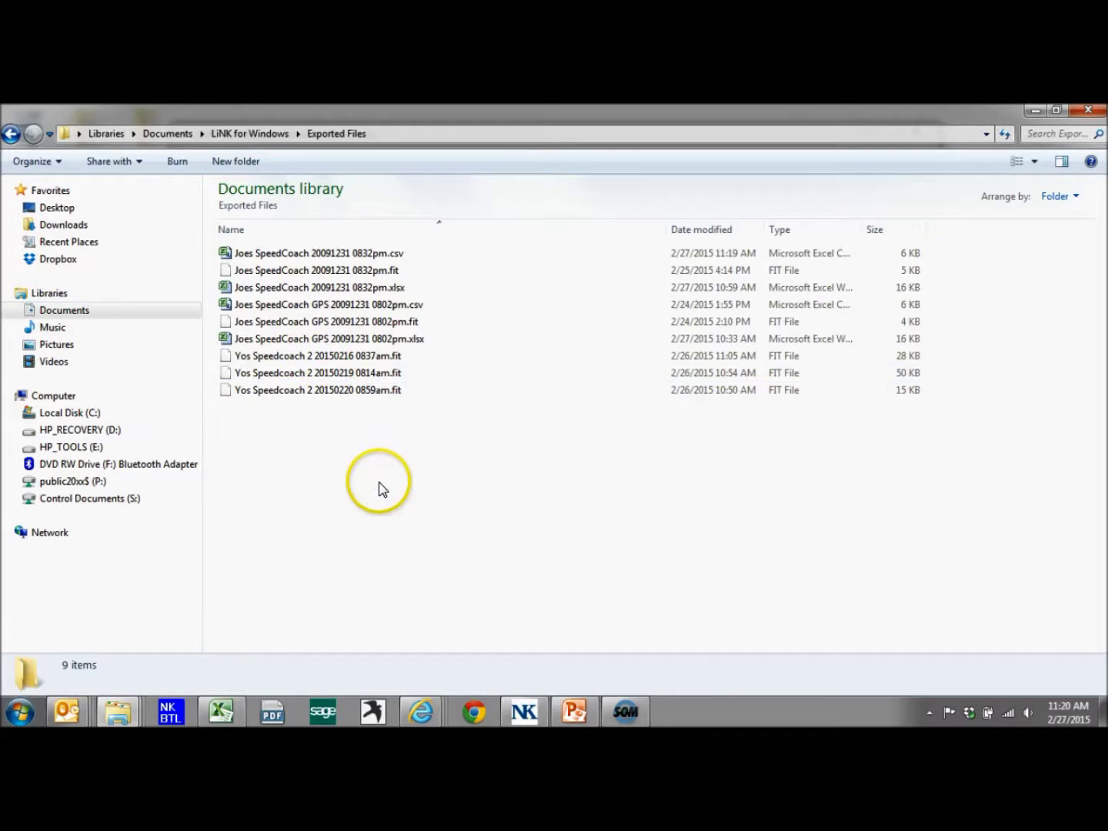
pyautogui.click(702, 236)
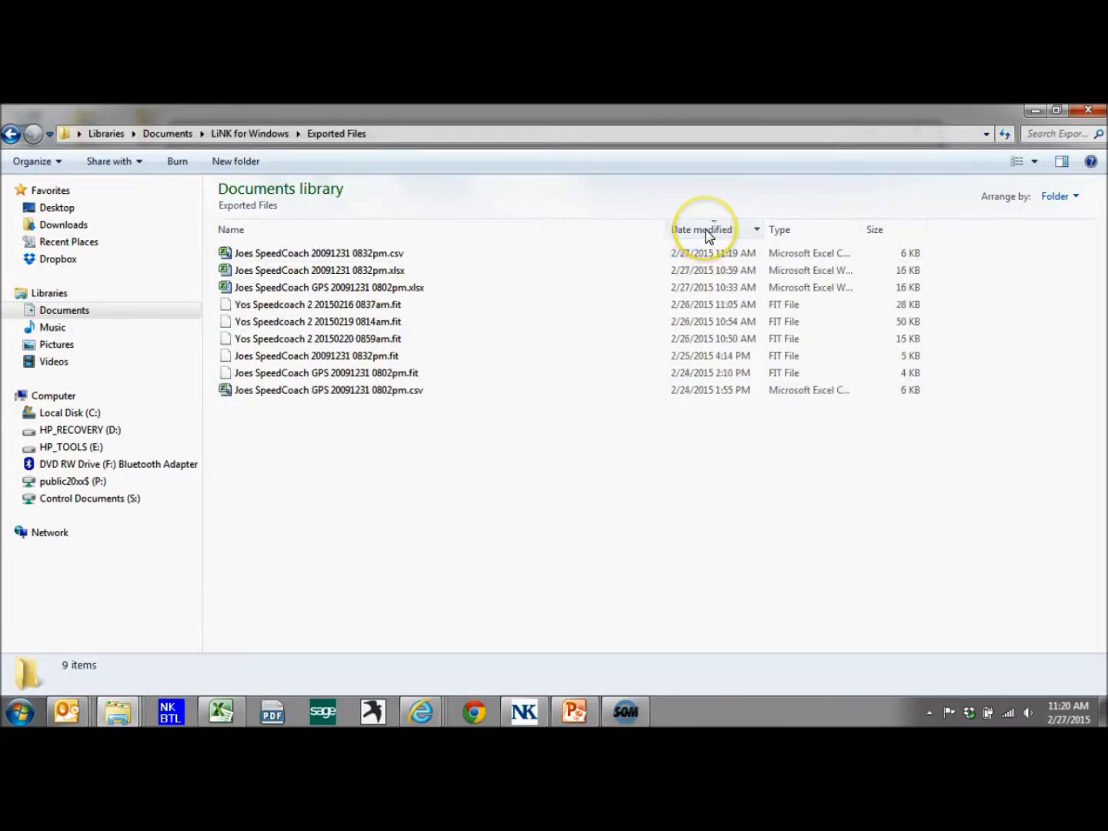
pyautogui.click(707, 235)
pyautogui.click(707, 235)
pyautogui.click(662, 258)
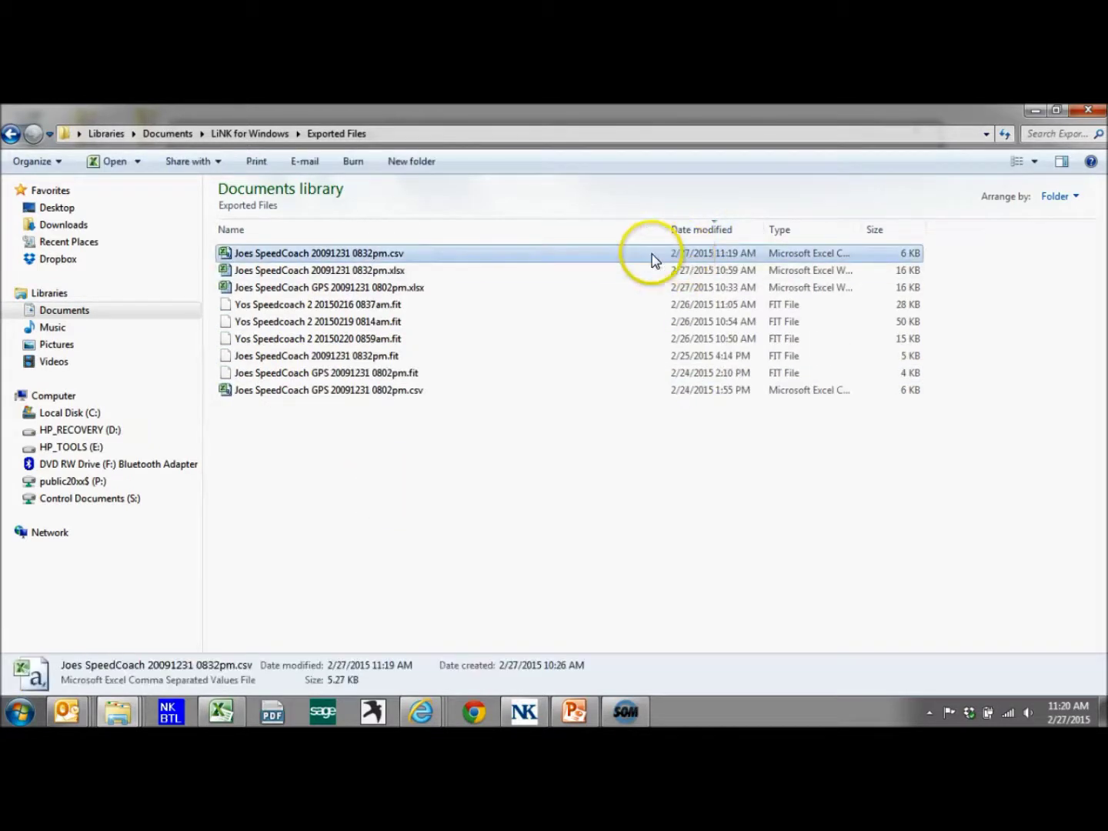
pyautogui.doubleClick(281, 256)
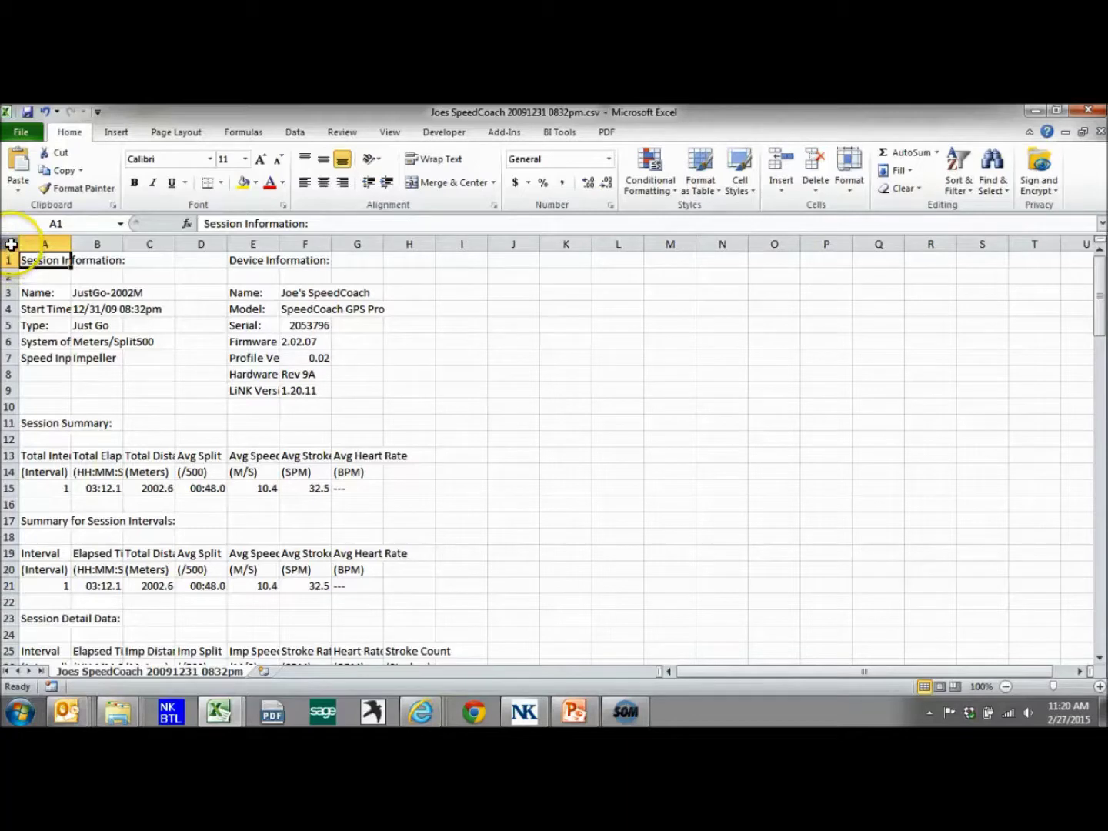
# Step: Select the whole sheet and AutoFit all columns to their contents
pyautogui.click(8, 240)
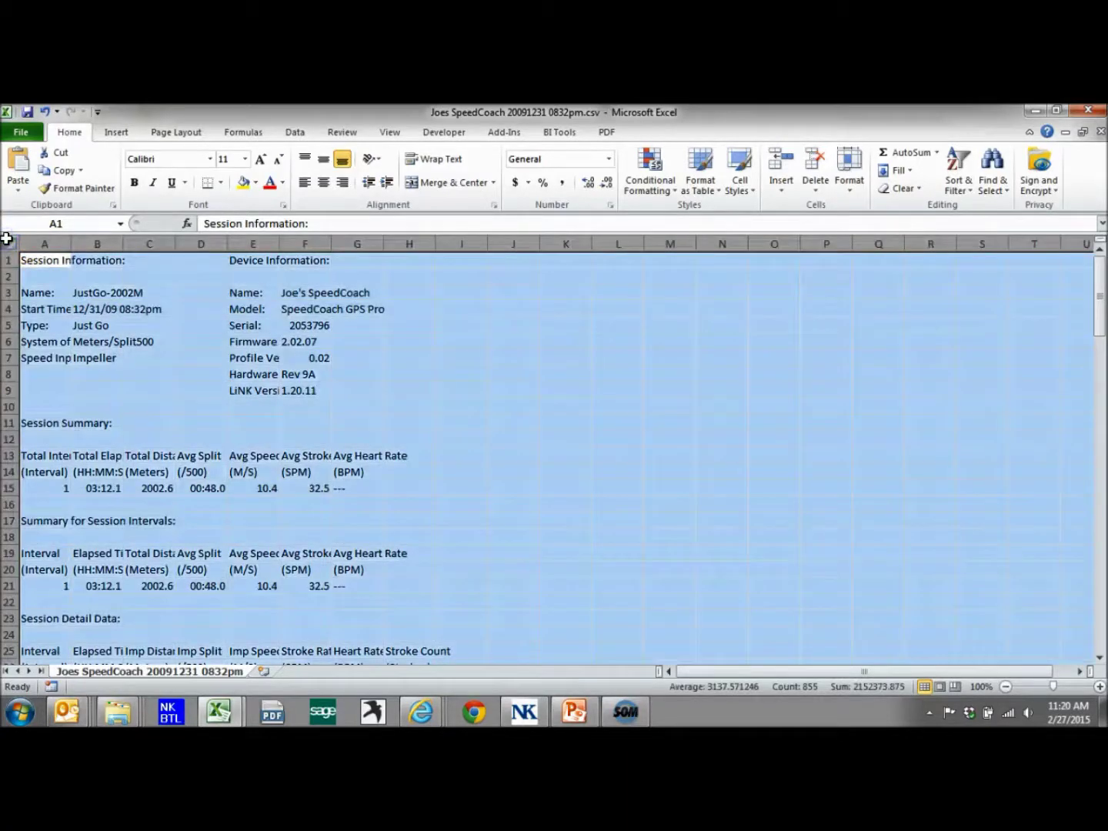
pyautogui.doubleClick(69, 241)
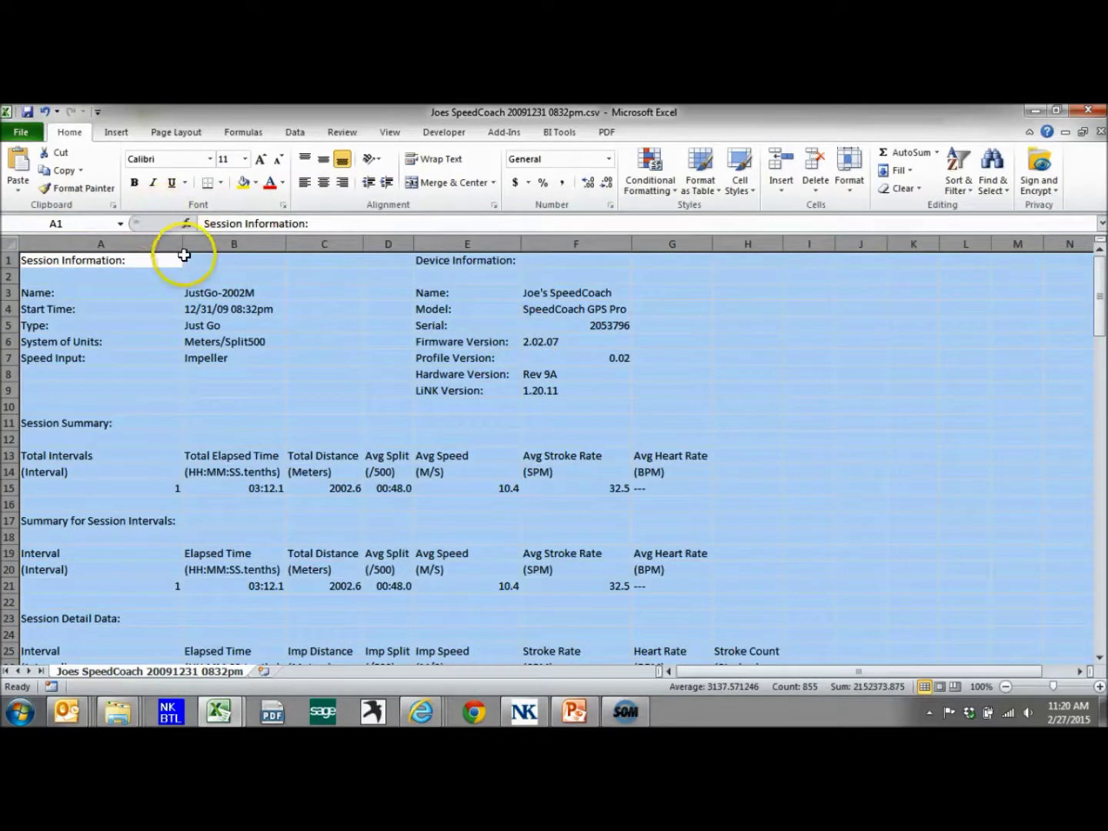
pyautogui.click(627, 562)
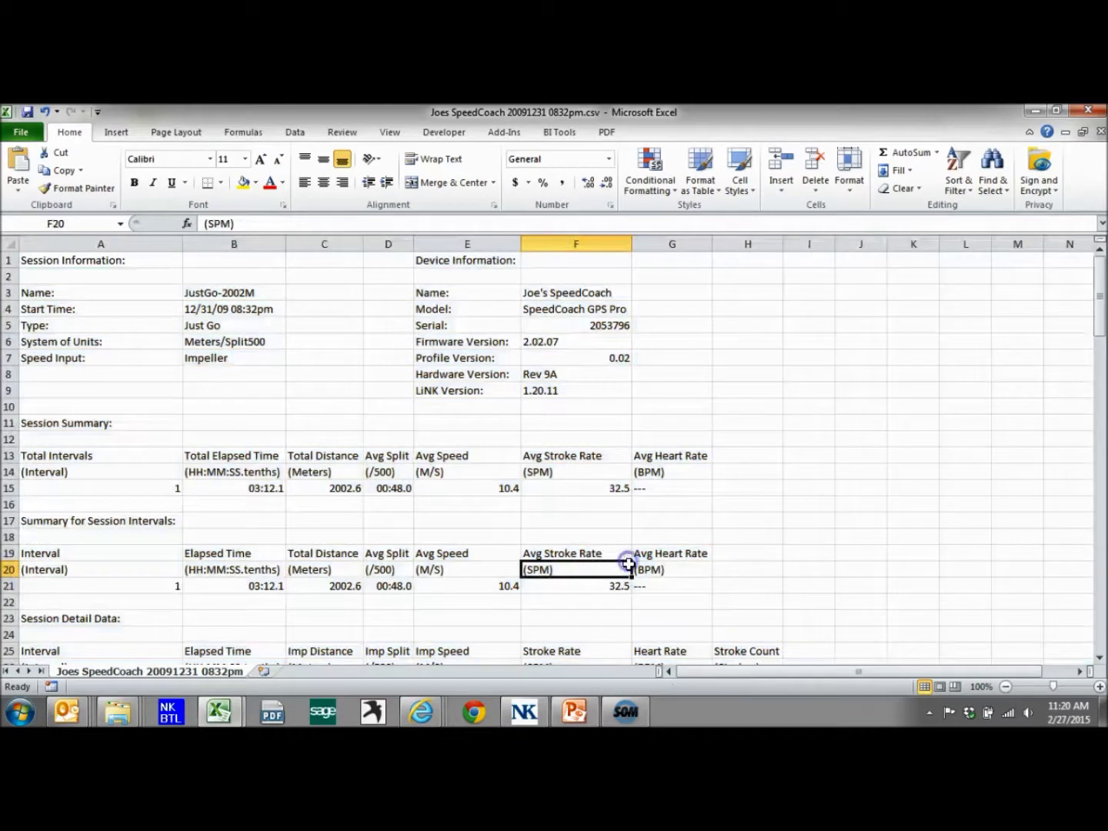
pyautogui.click(24, 135)
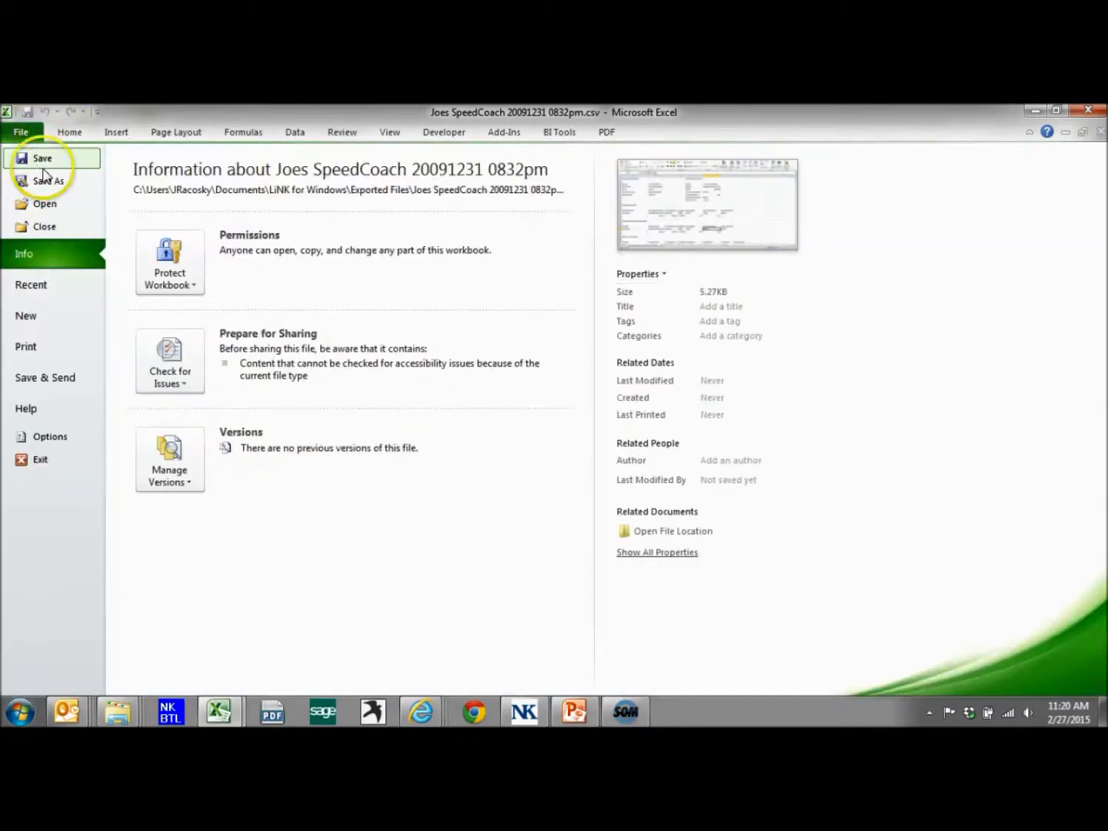
pyautogui.click(48, 181)
pyautogui.click(334, 401)
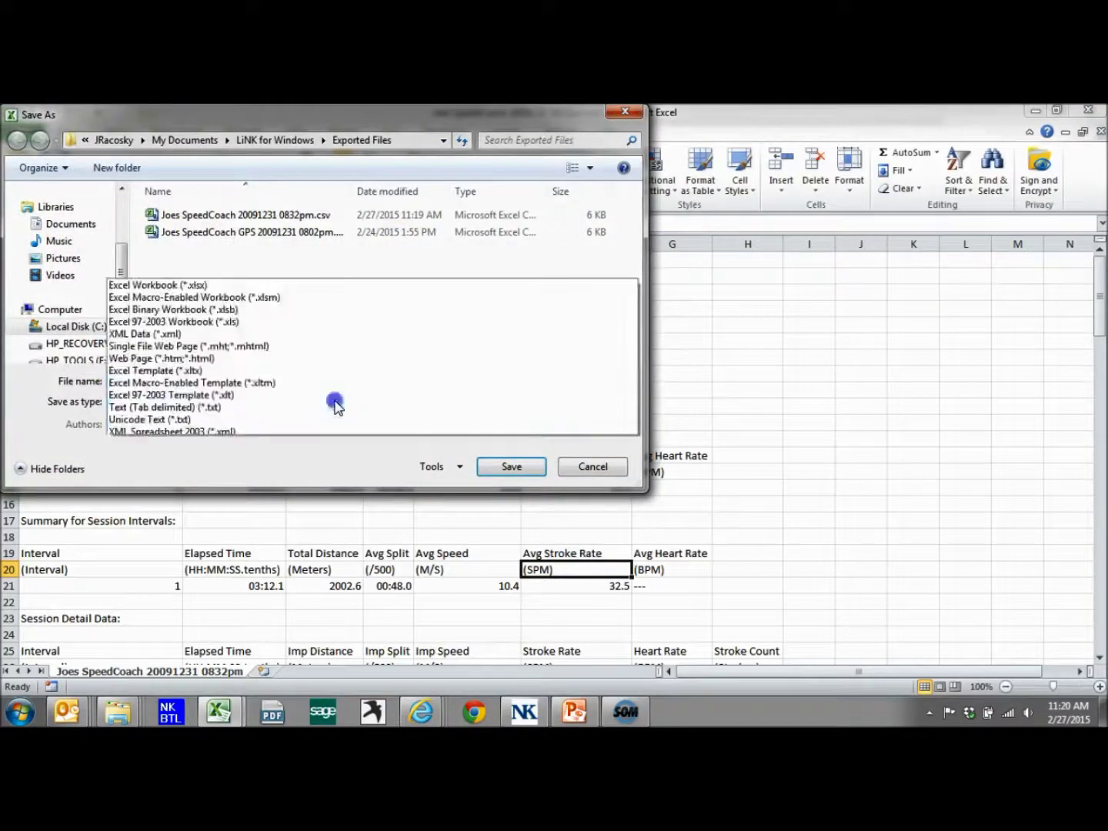
pyautogui.click(205, 113)
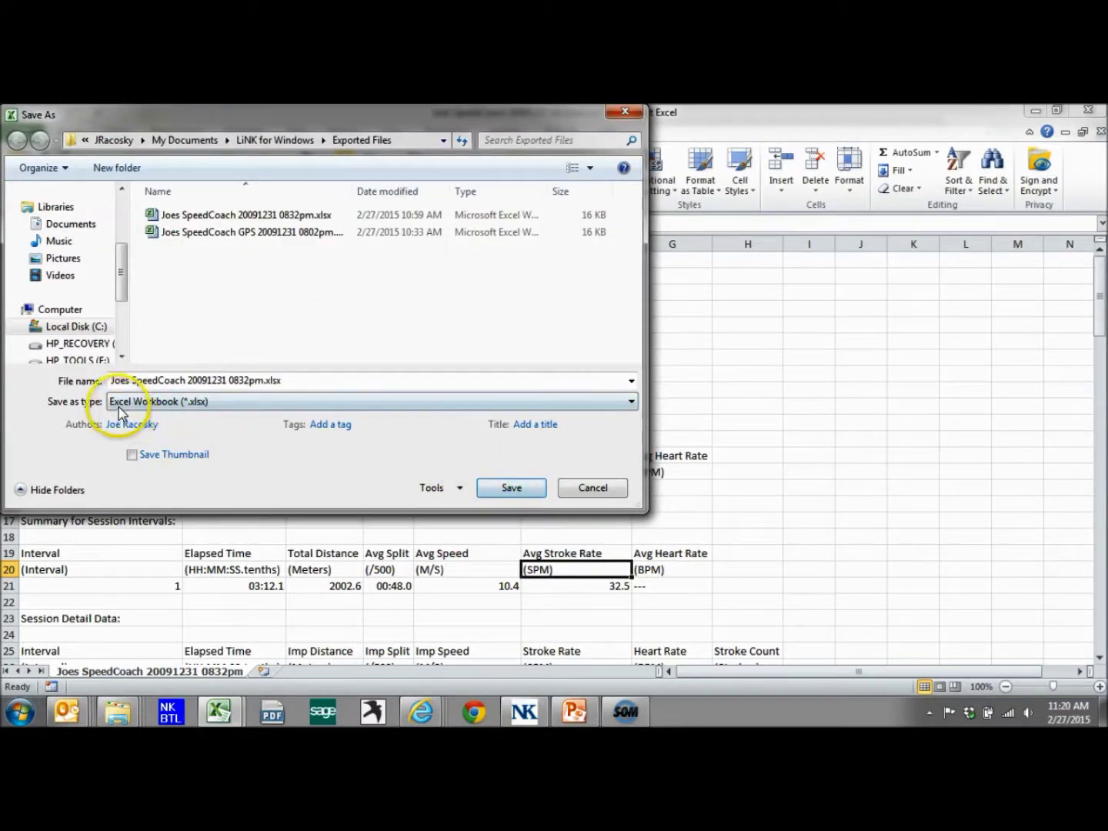
pyautogui.click(505, 491)
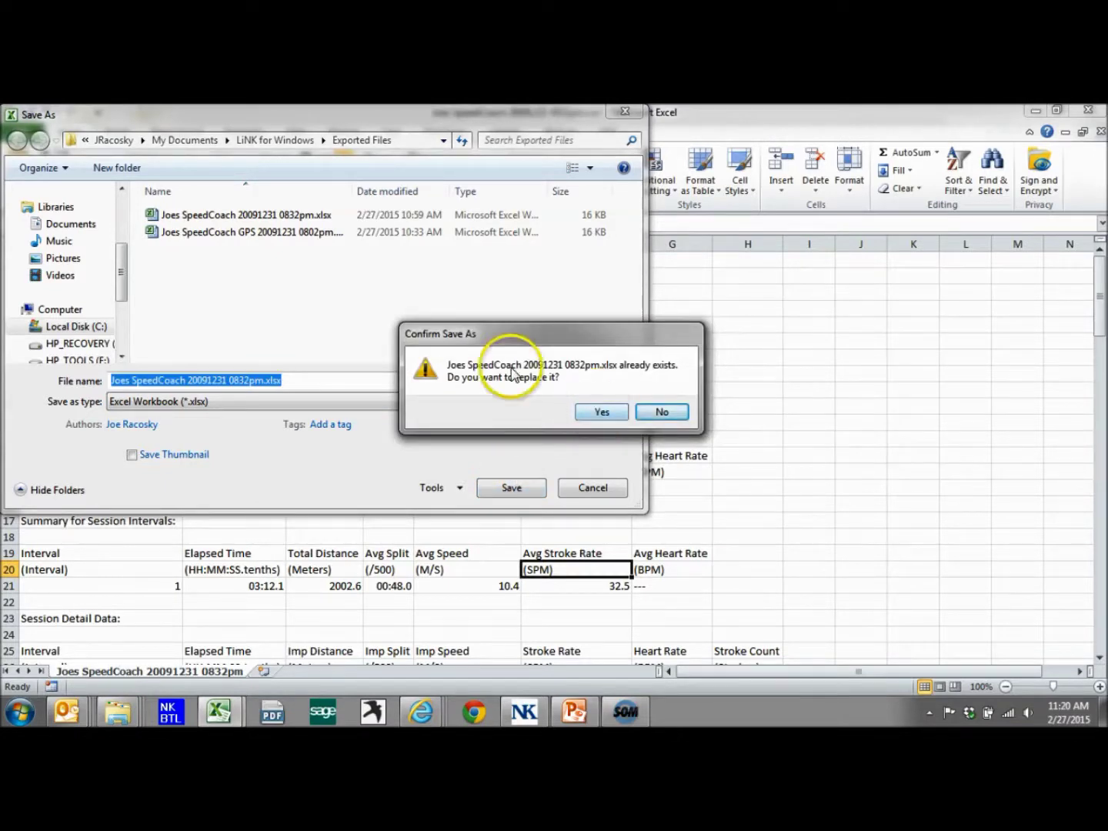
pyautogui.click(599, 411)
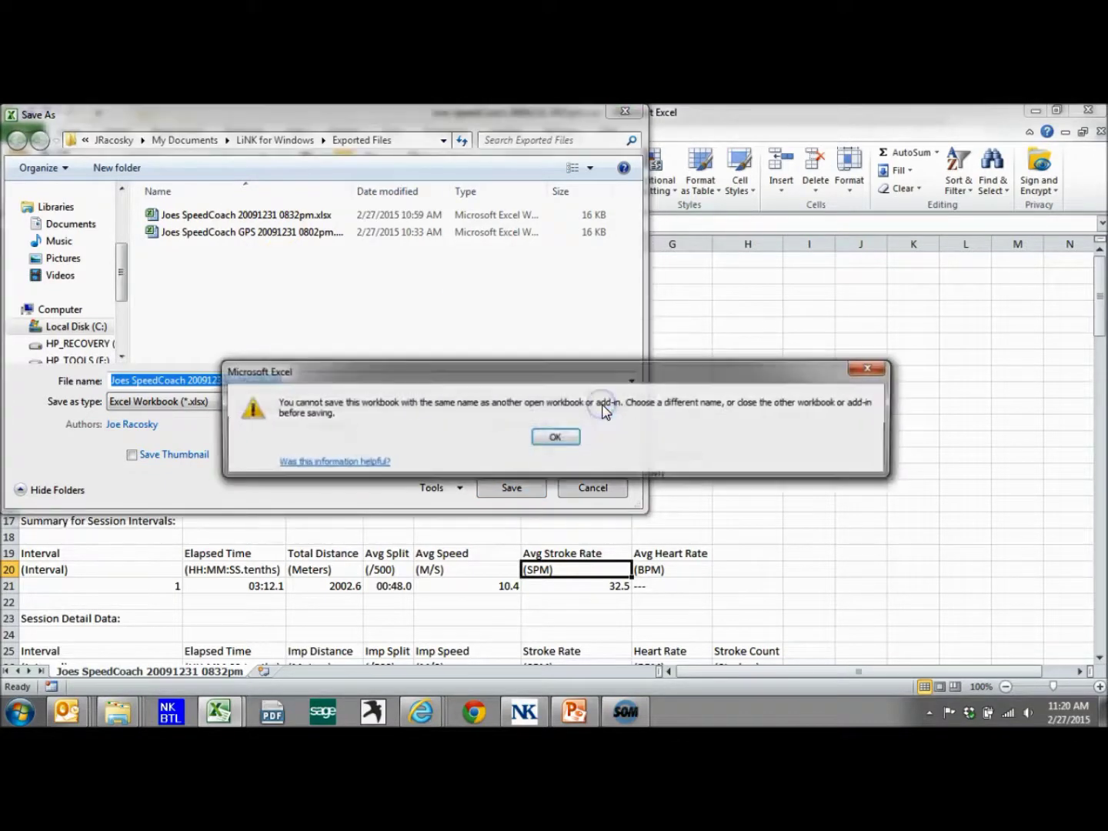
pyautogui.click(550, 438)
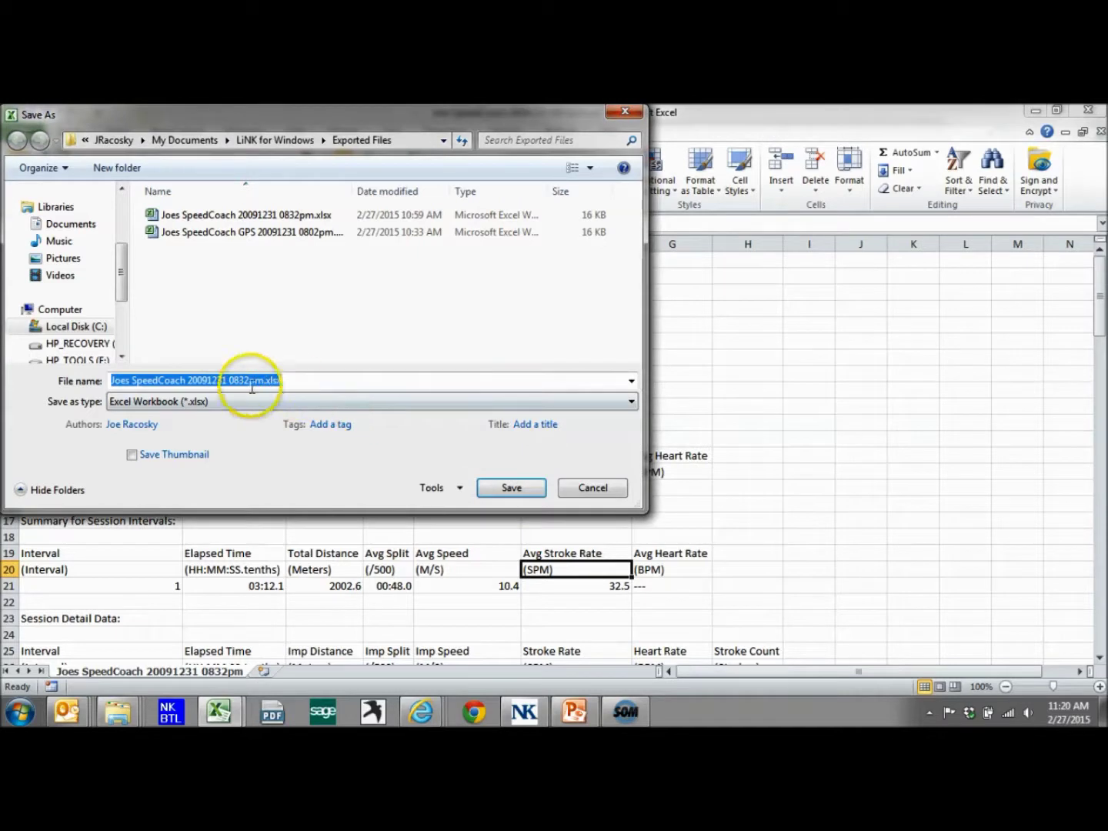
pyautogui.click(261, 380)
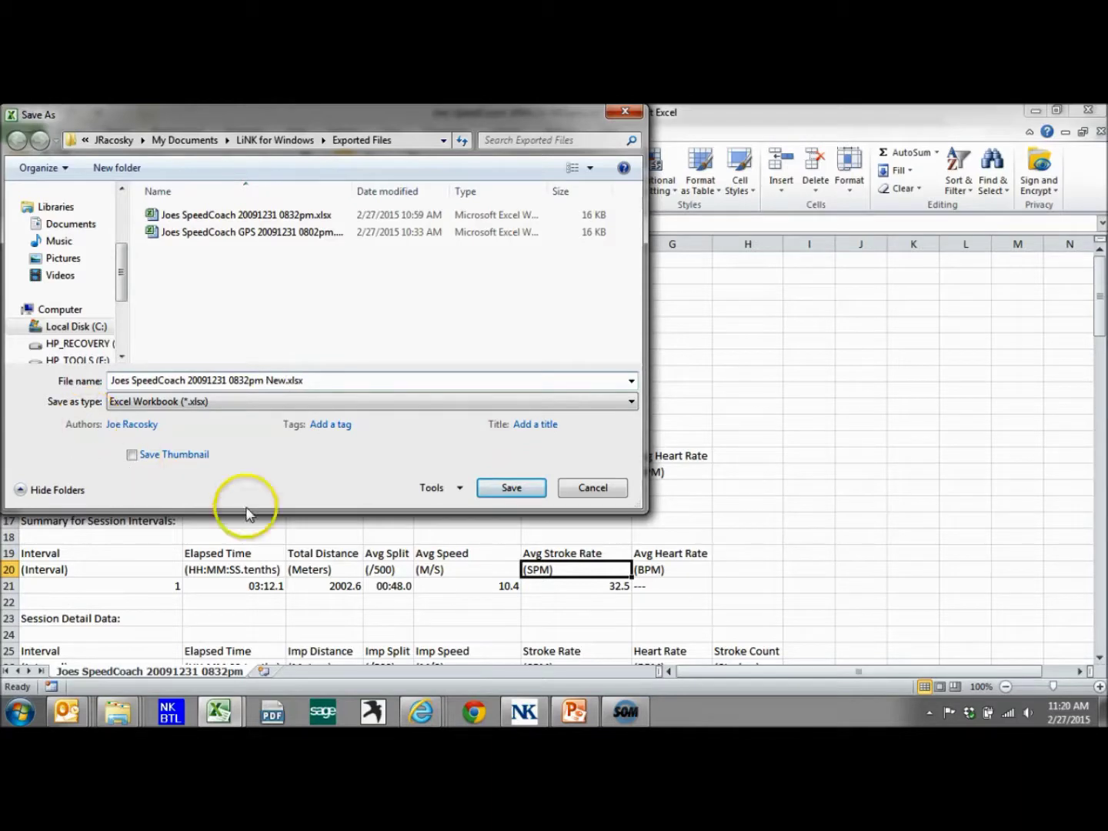
pyautogui.click(512, 488)
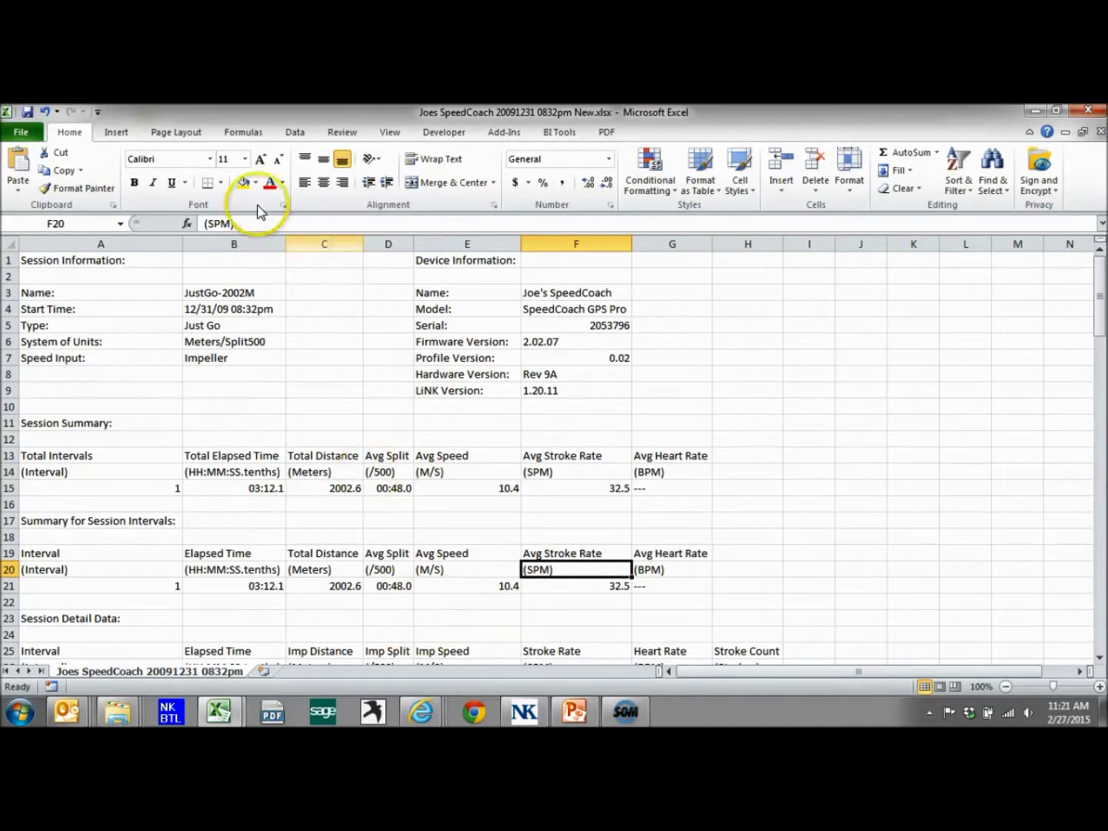
pyautogui.click(231, 485)
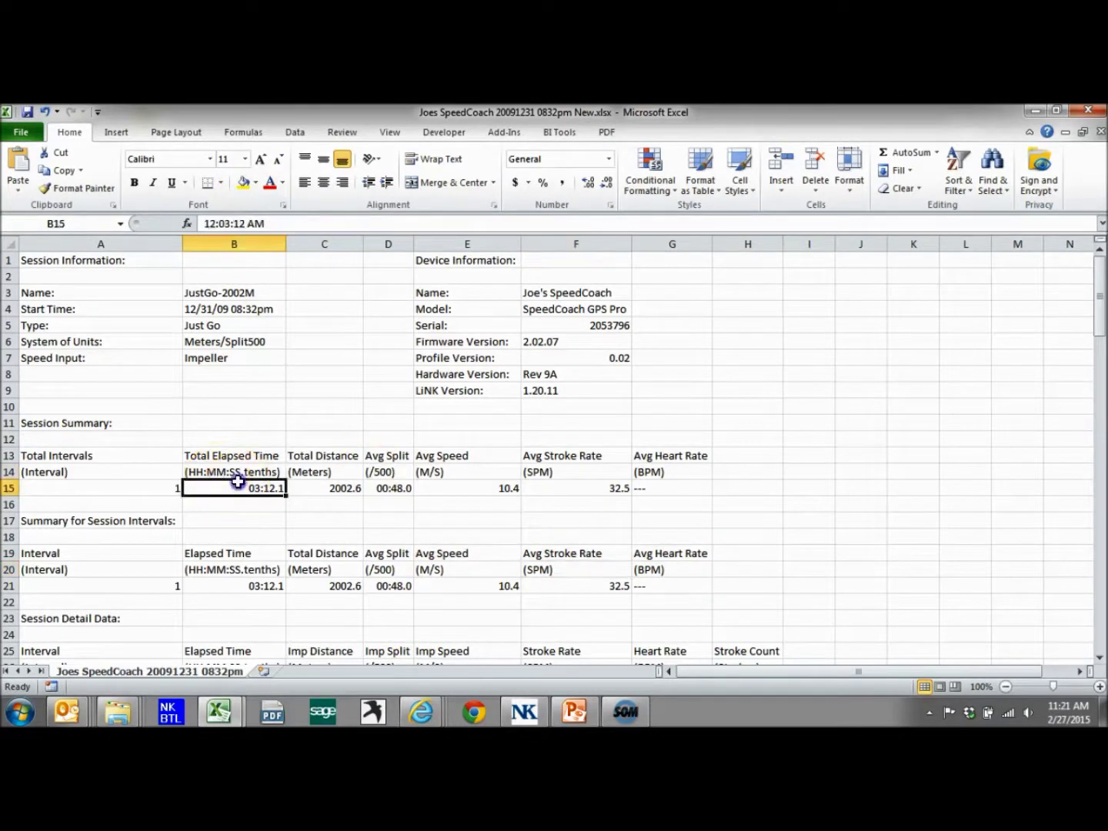
pyautogui.click(244, 183)
pyautogui.click(350, 521)
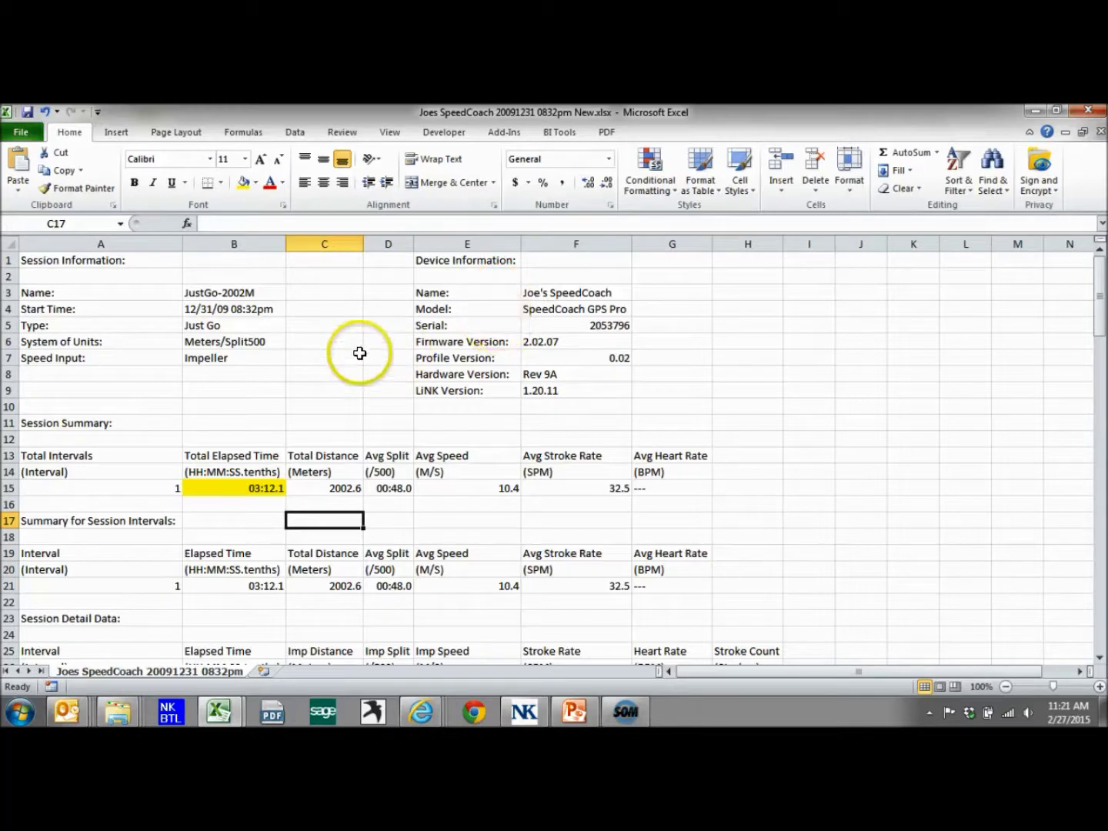
pyautogui.scroll(-2, 360, 353)
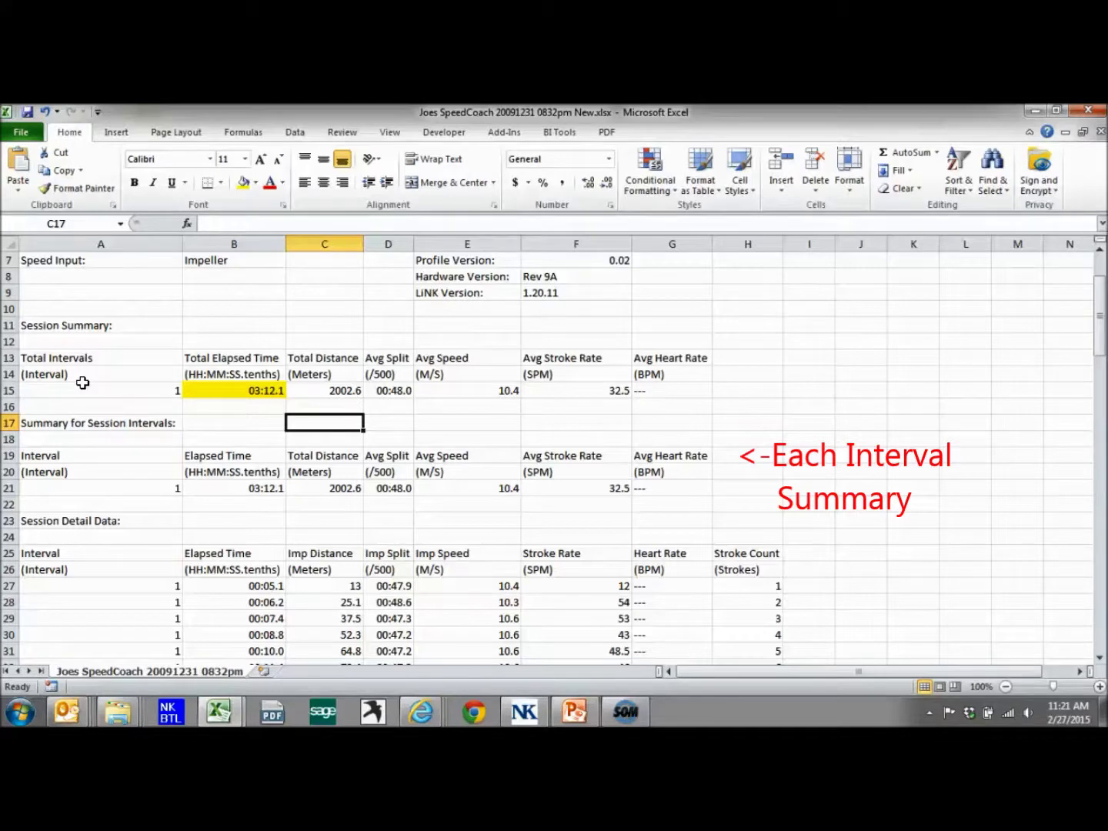
pyautogui.click(123, 454)
pyautogui.scroll(-1, 136, 449)
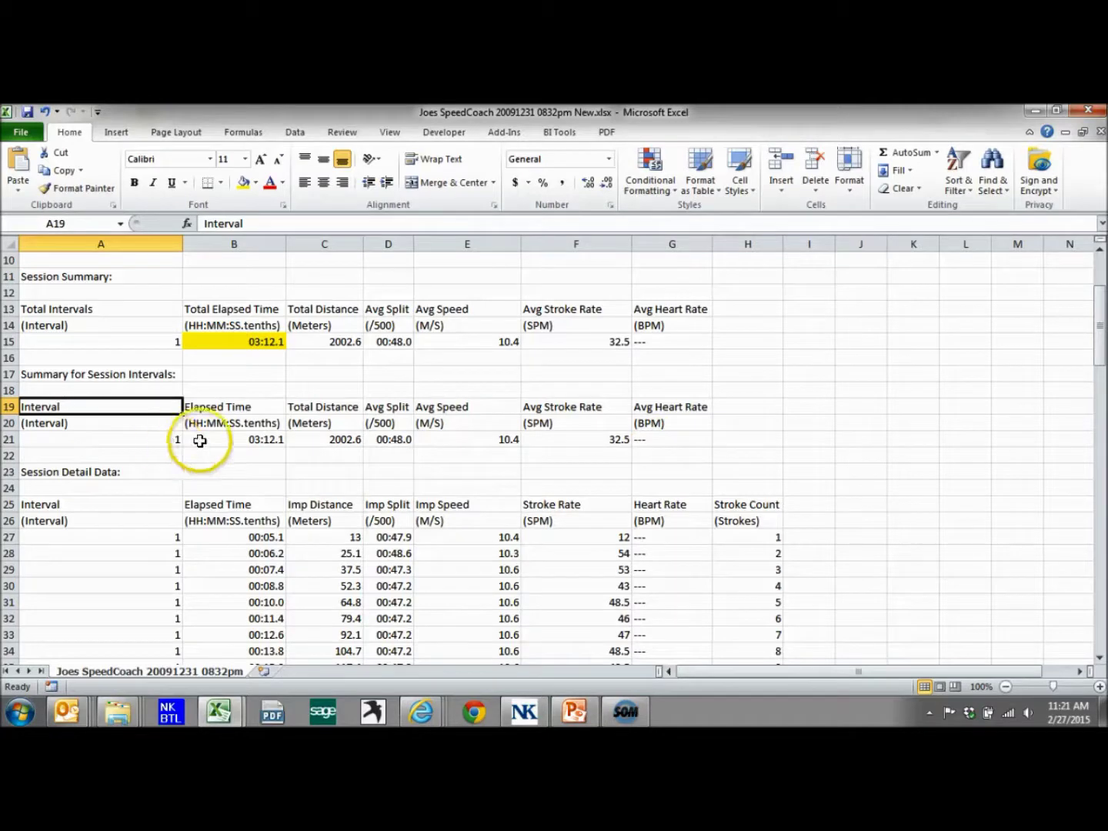
pyautogui.scroll(-1, 373, 374)
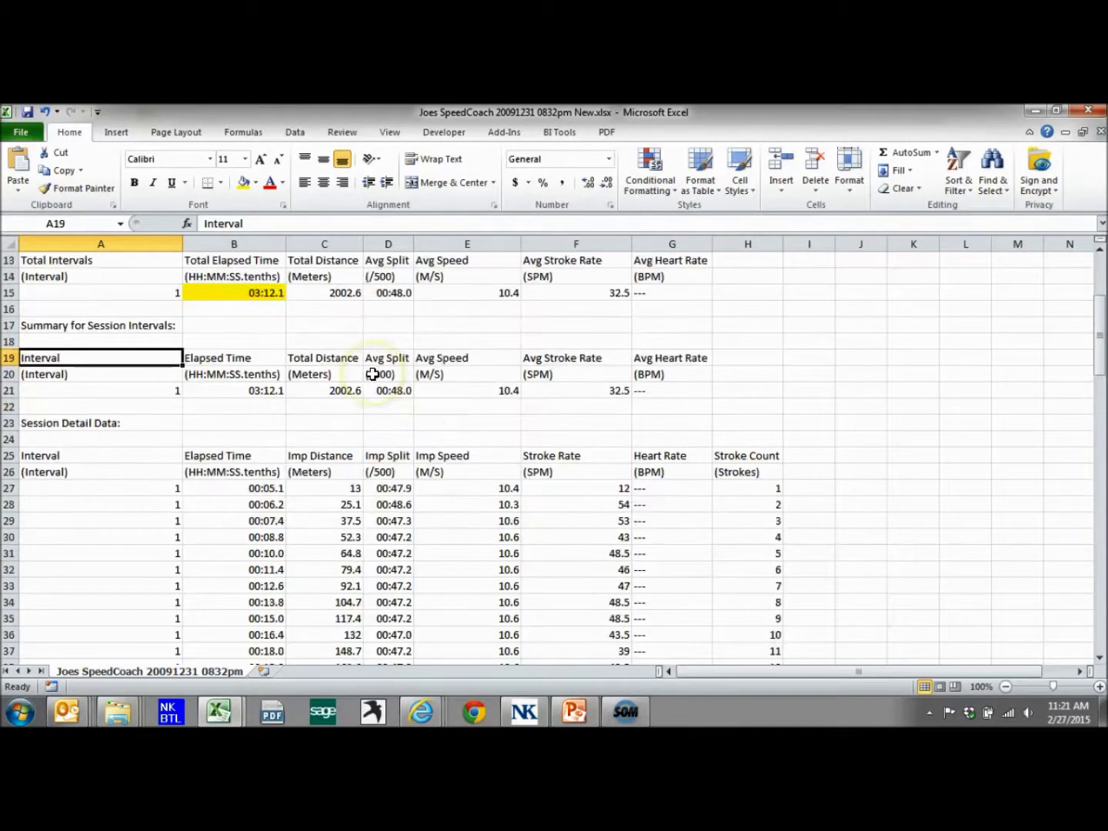
pyautogui.scroll(-3, 372, 374)
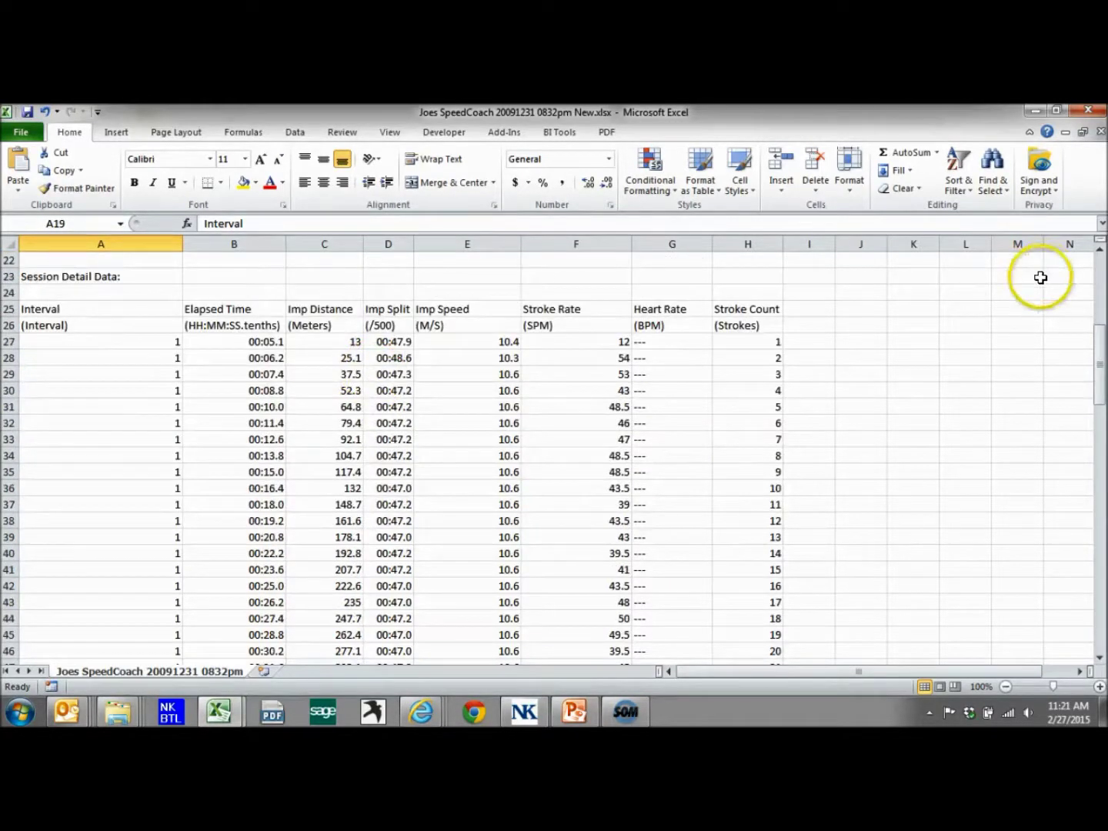
pyautogui.click(770, 312)
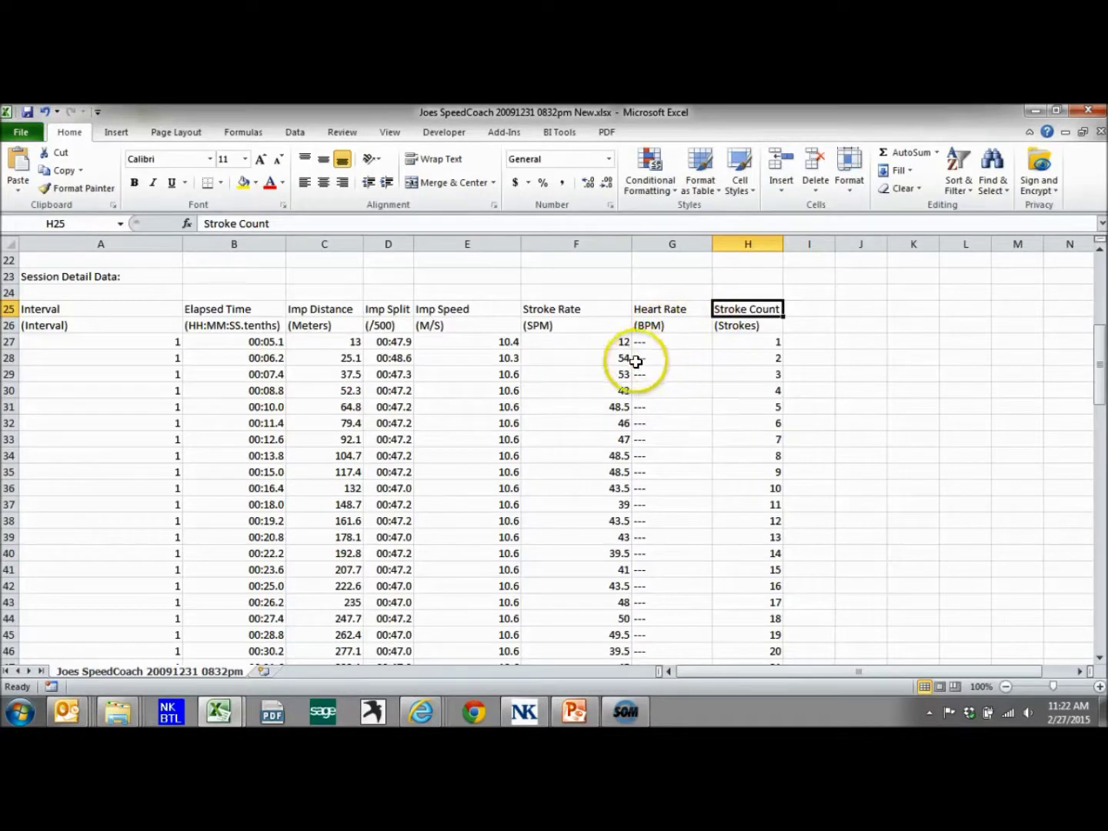
pyautogui.scroll(-1, 579, 435)
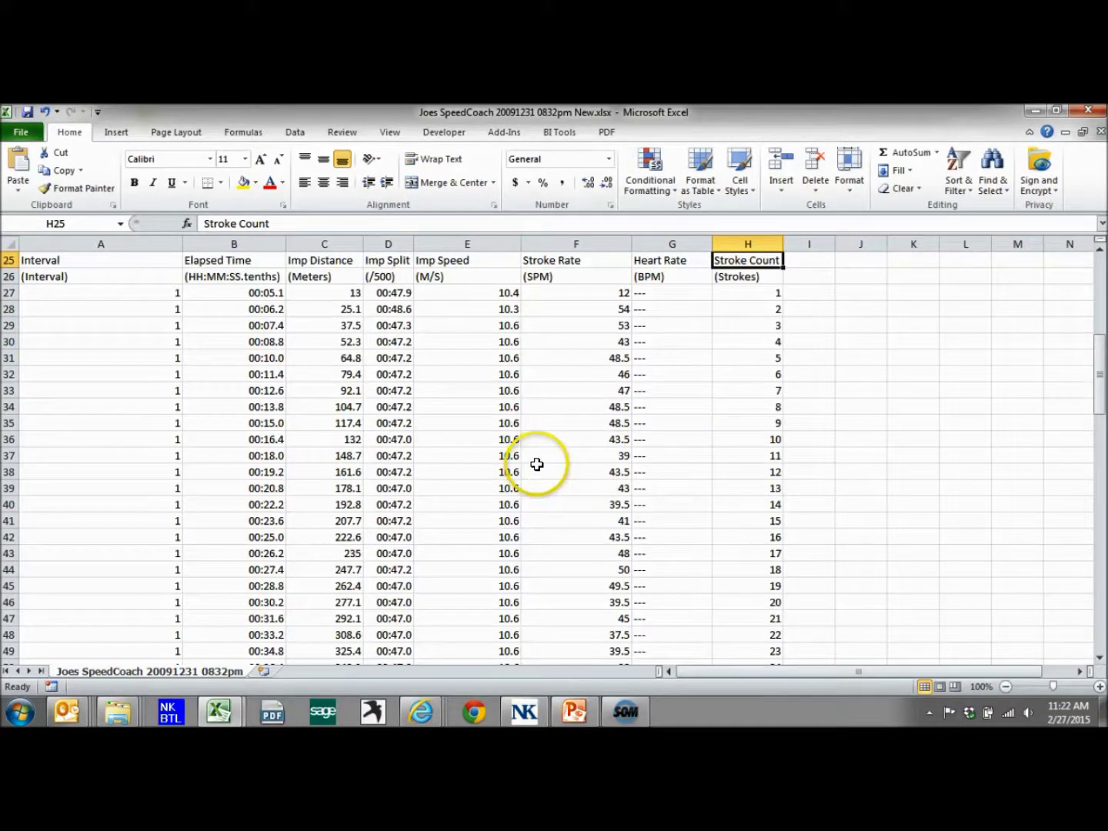
pyautogui.scroll(-4, 537, 464)
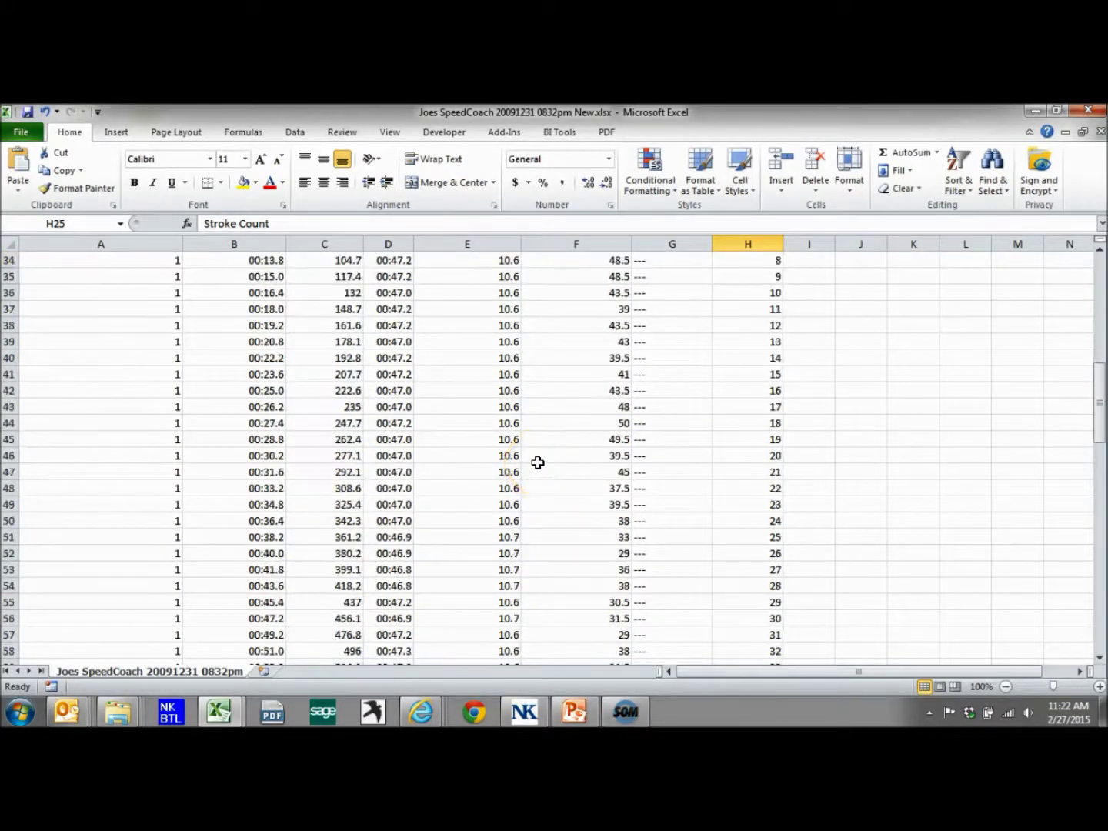
pyautogui.scroll(-2, 537, 462)
pyautogui.scroll(-6, 537, 463)
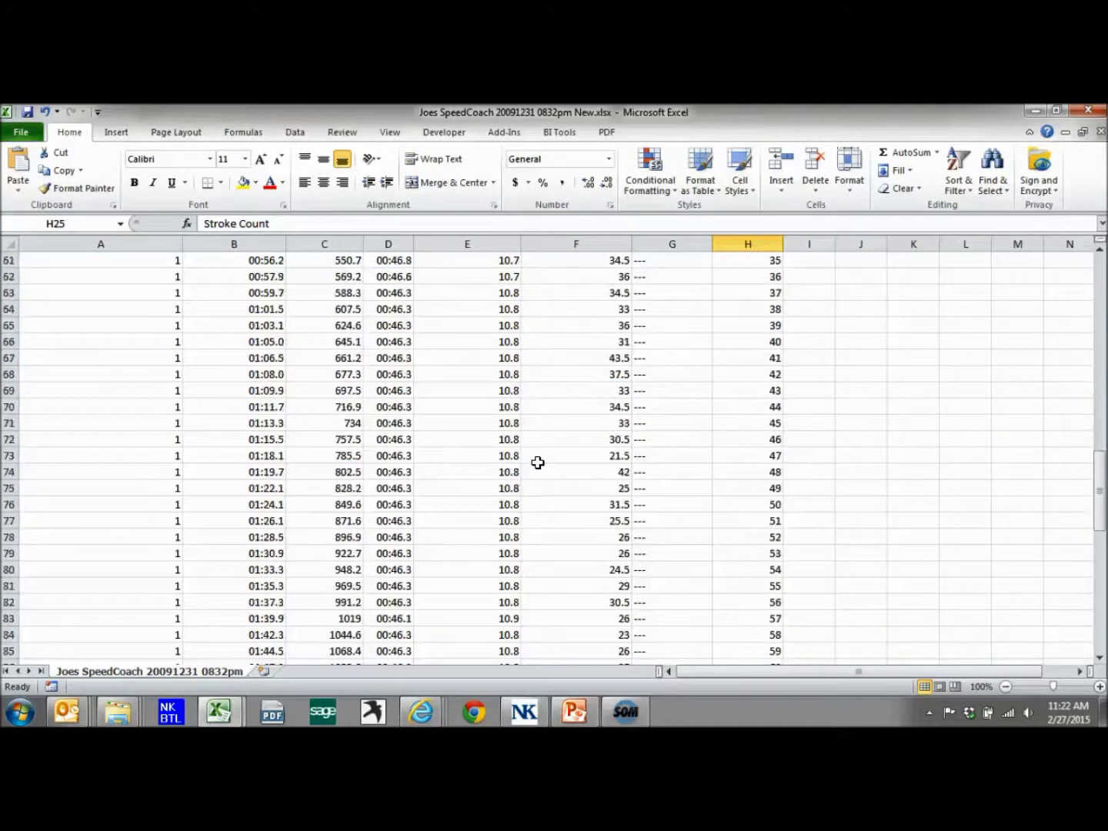
pyautogui.scroll(-14, 537, 463)
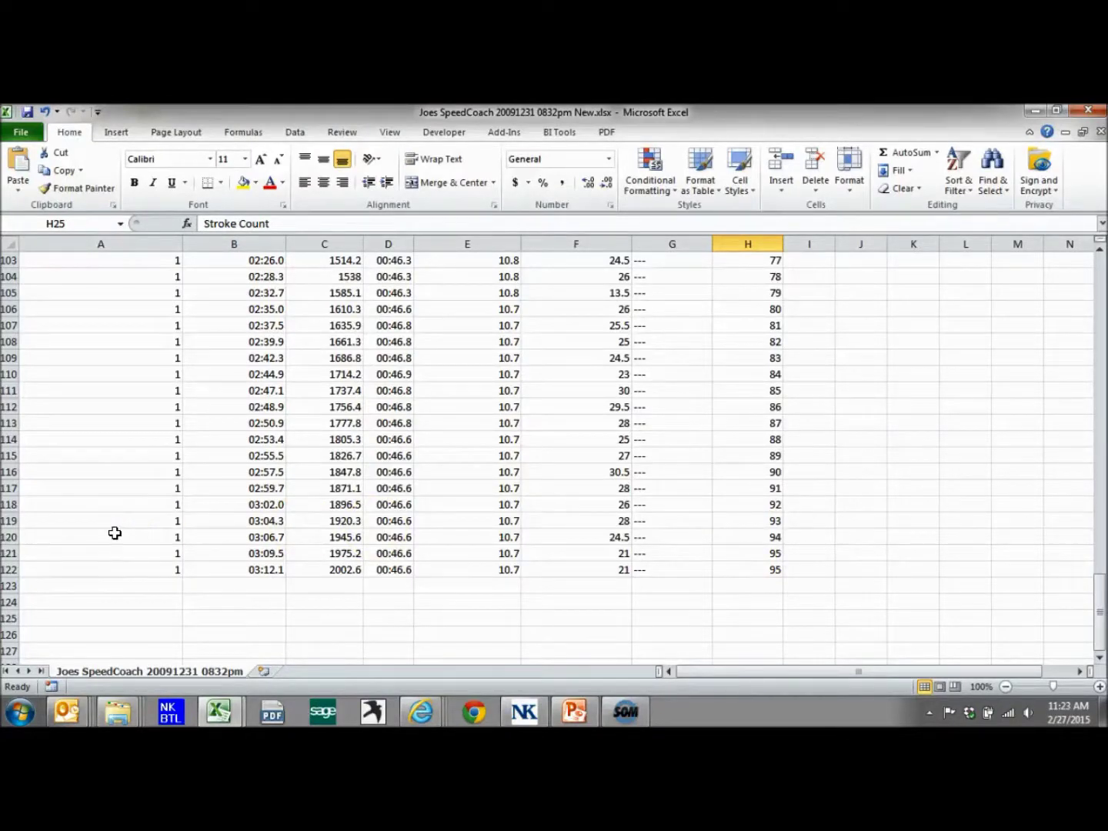
pyautogui.scroll(8, 115, 533)
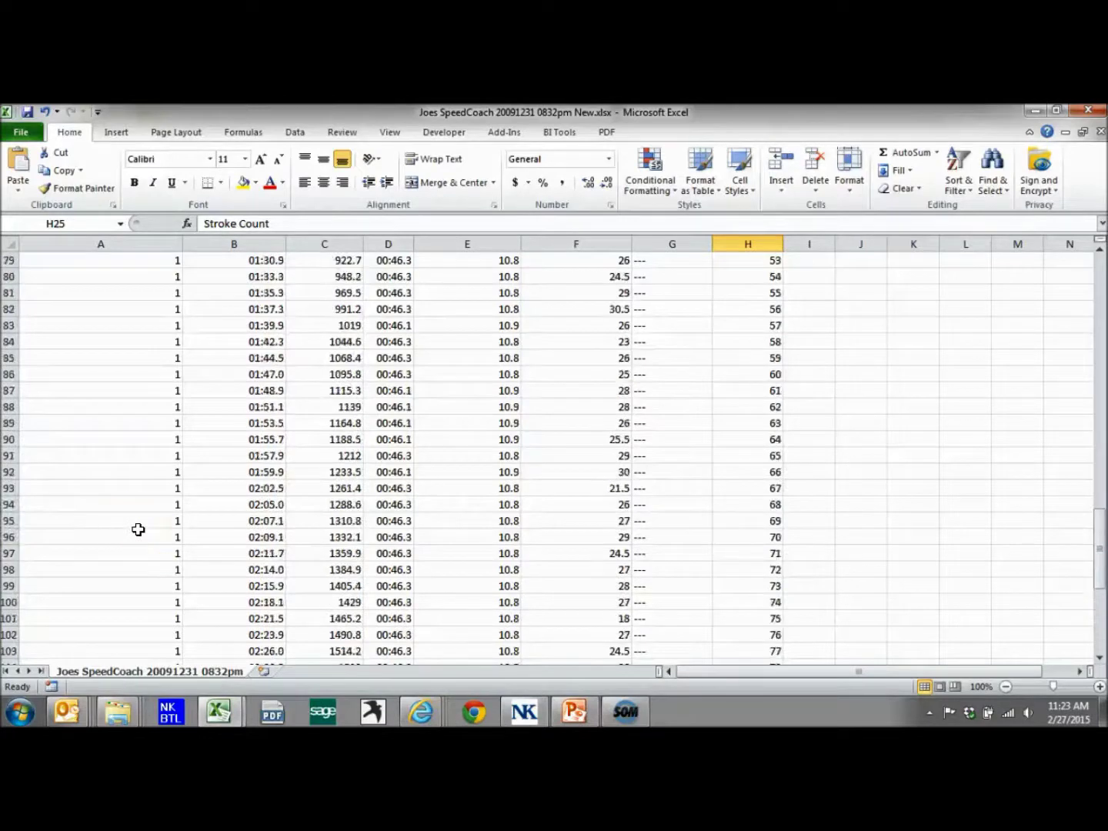
pyautogui.scroll(14, 138, 529)
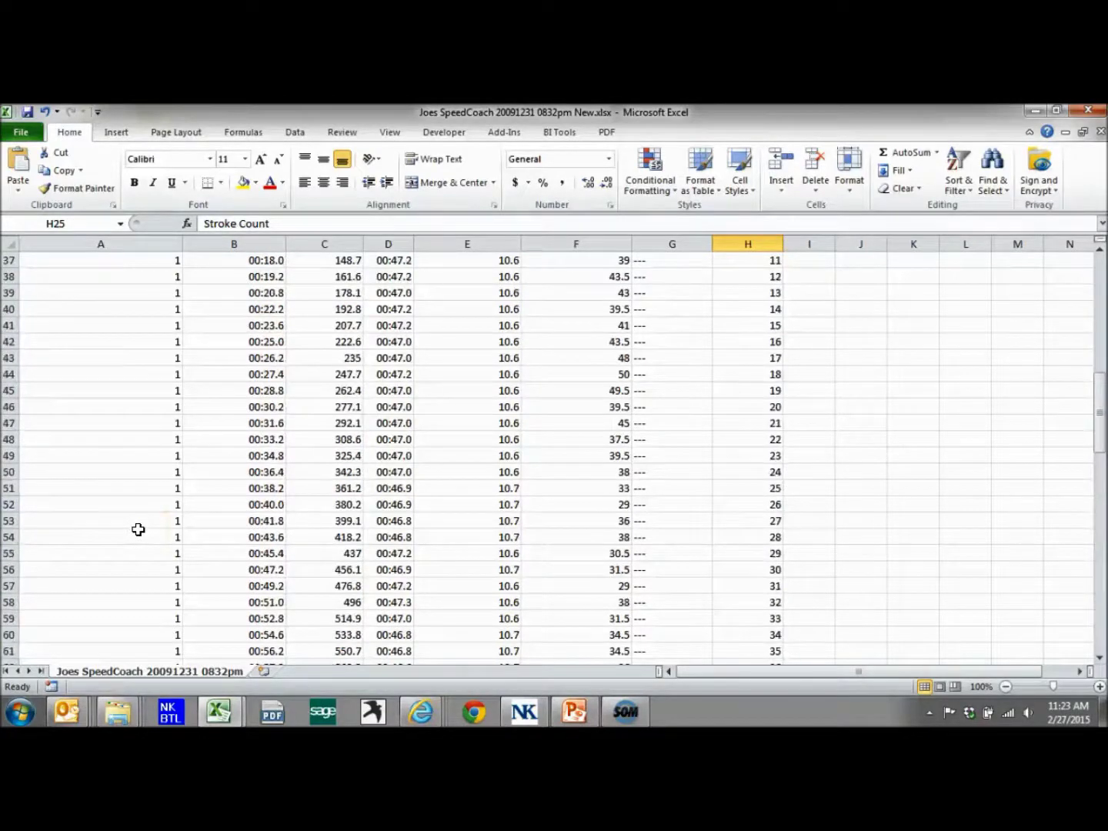
pyautogui.scroll(5, 137, 530)
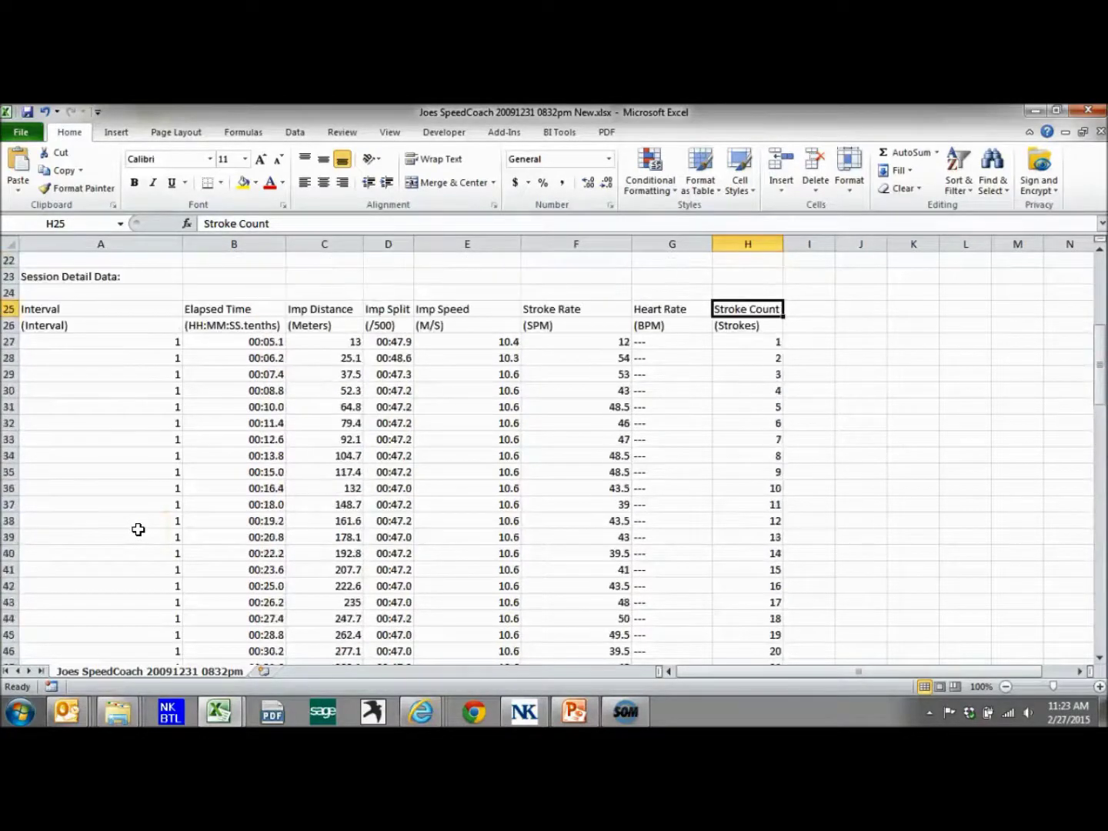
# Step: Select elapsed times B26:B122 together with Imp Speed and Stroke Rate E26:F122
pyautogui.click(266, 324)
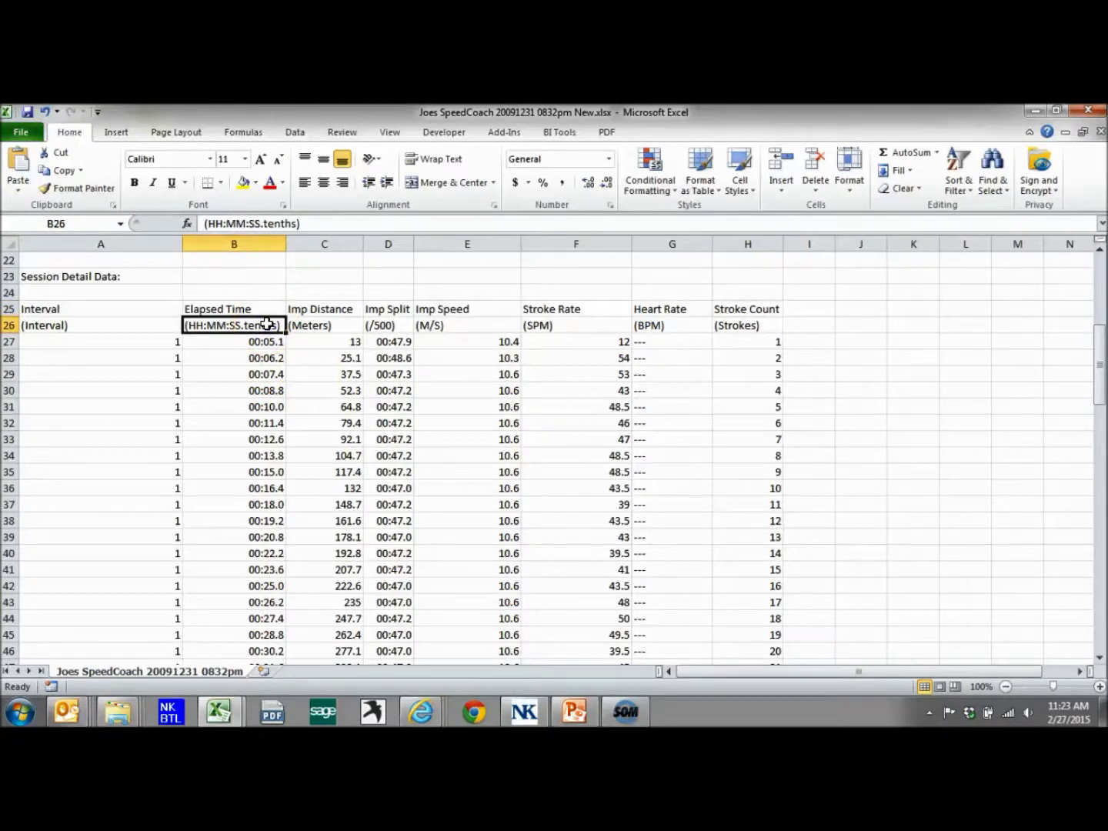
pyautogui.moveTo(266, 324)
pyautogui.mouseDown()
pyautogui.moveTo(323, 324)
pyautogui.moveTo(266, 324)
pyautogui.mouseUp()
pyautogui.moveTo(263, 323); pyautogui.dragTo(265, 658)
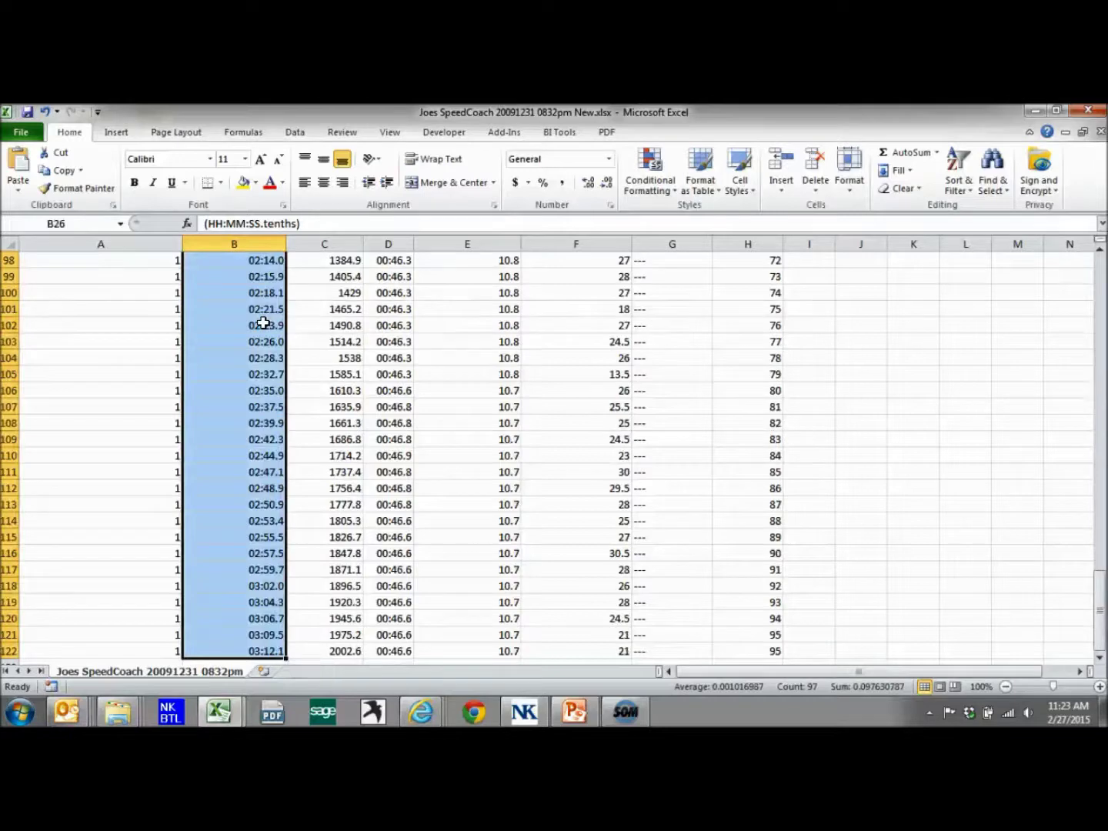
pyautogui.scroll(11, 262, 323)
pyautogui.scroll(16, 258, 323)
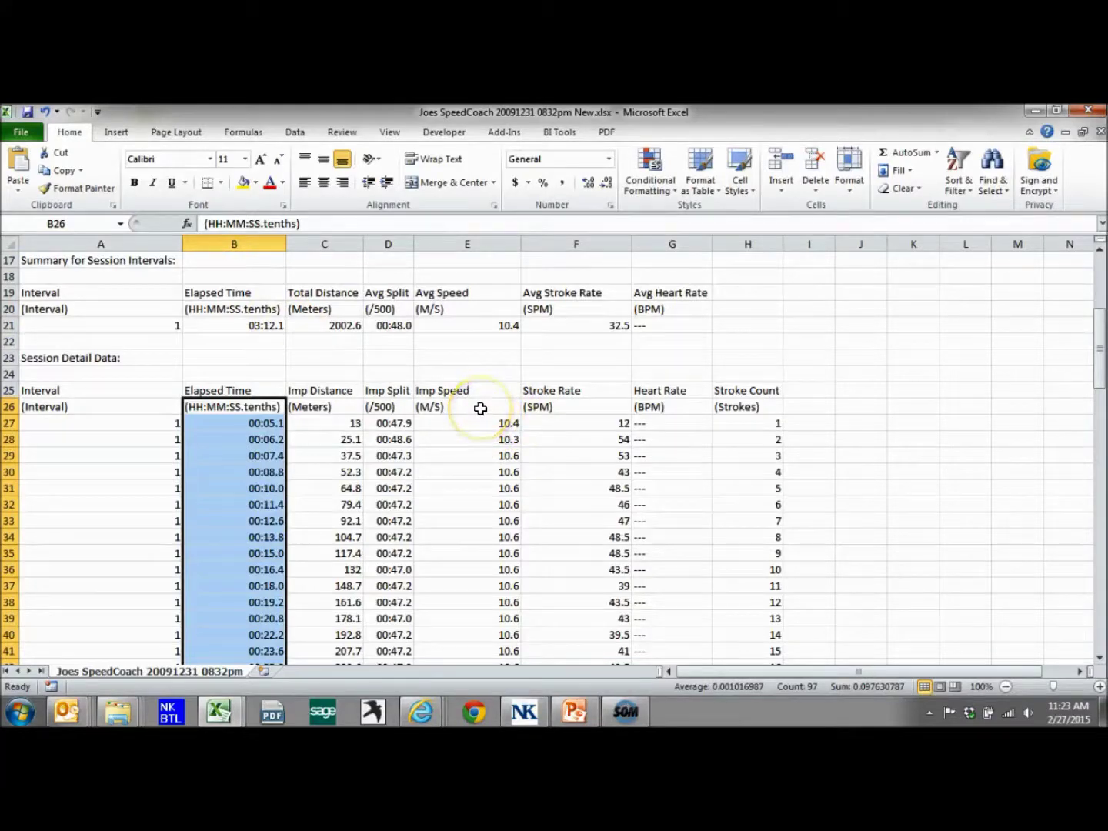
pyautogui.moveTo(480, 408); pyautogui.dragTo(578, 416)
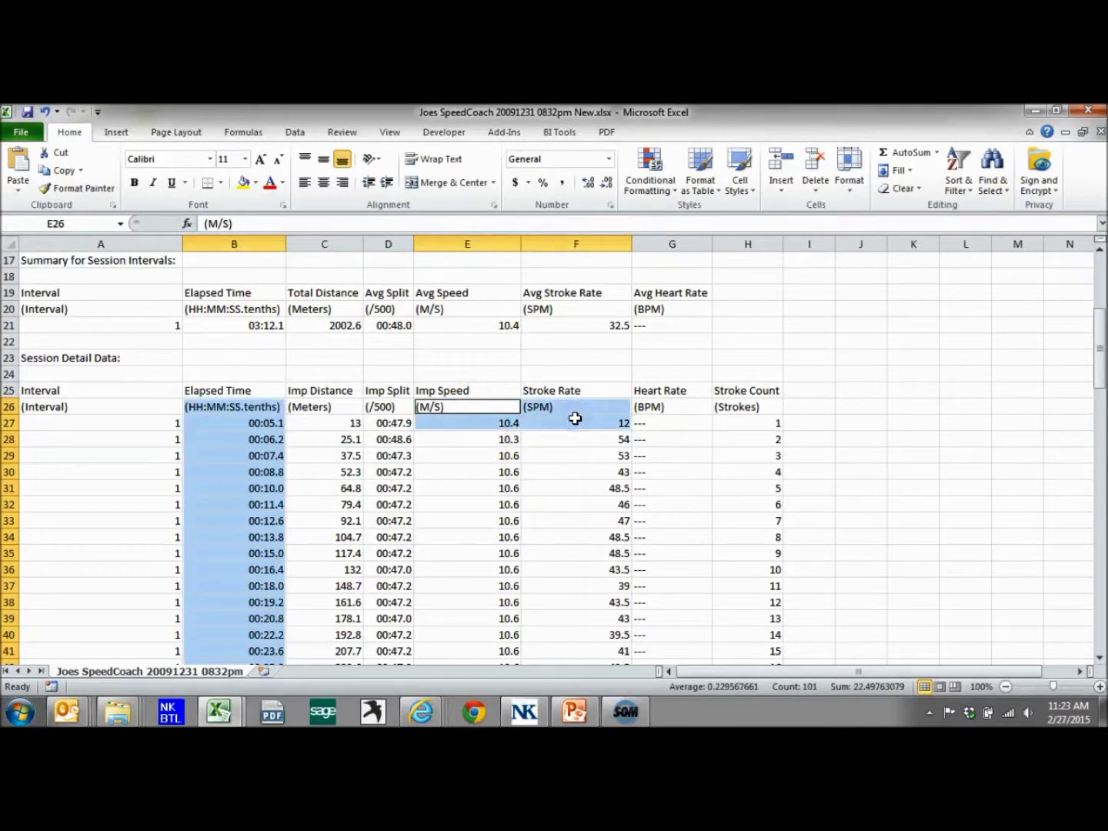
pyautogui.hotkey('ctrl', 'shift', 'Down')
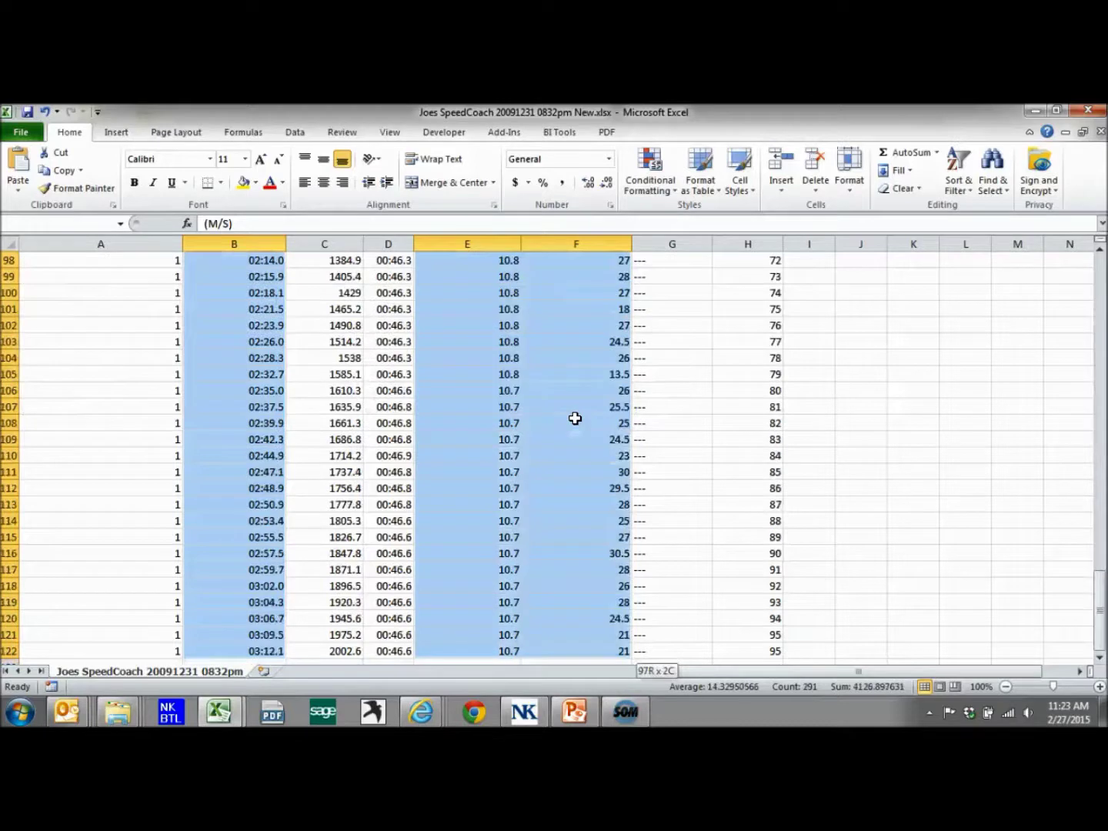
# Step: Insert a 2-D Line chart of speed (M/S) and stroke rate (SPM), then enlarge it
pyautogui.click(135, 132)
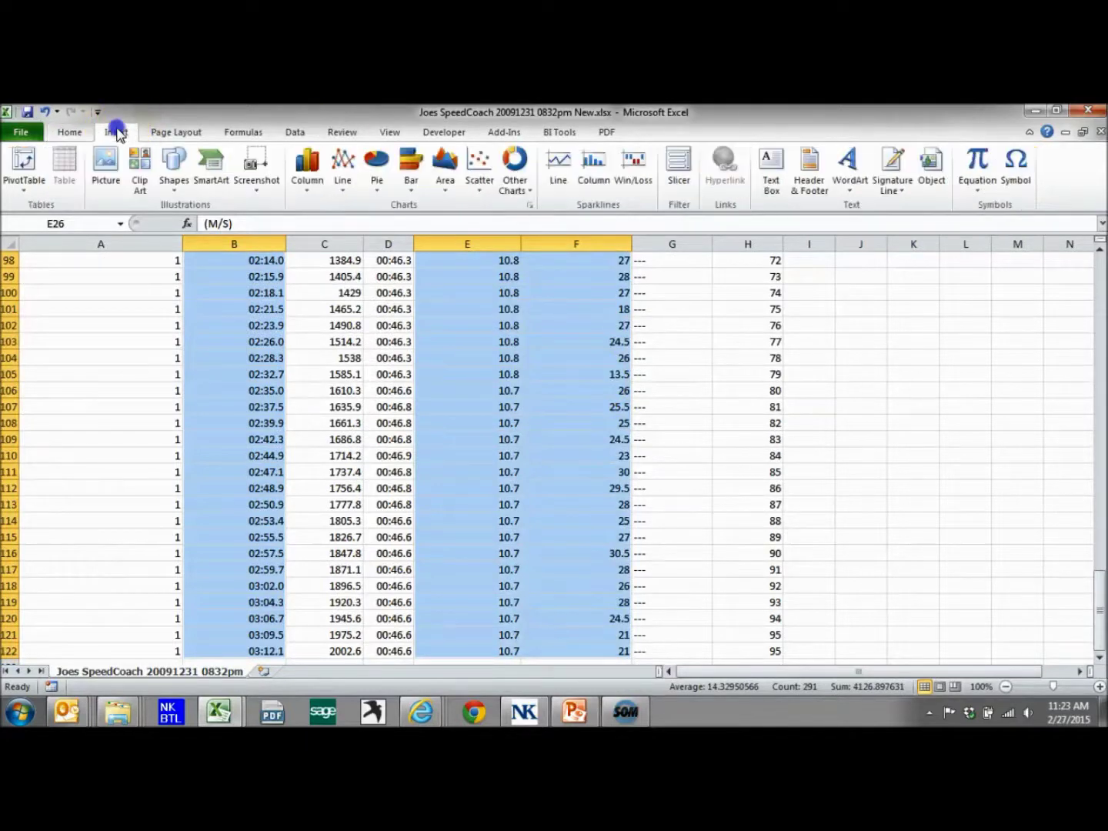
pyautogui.click(350, 195)
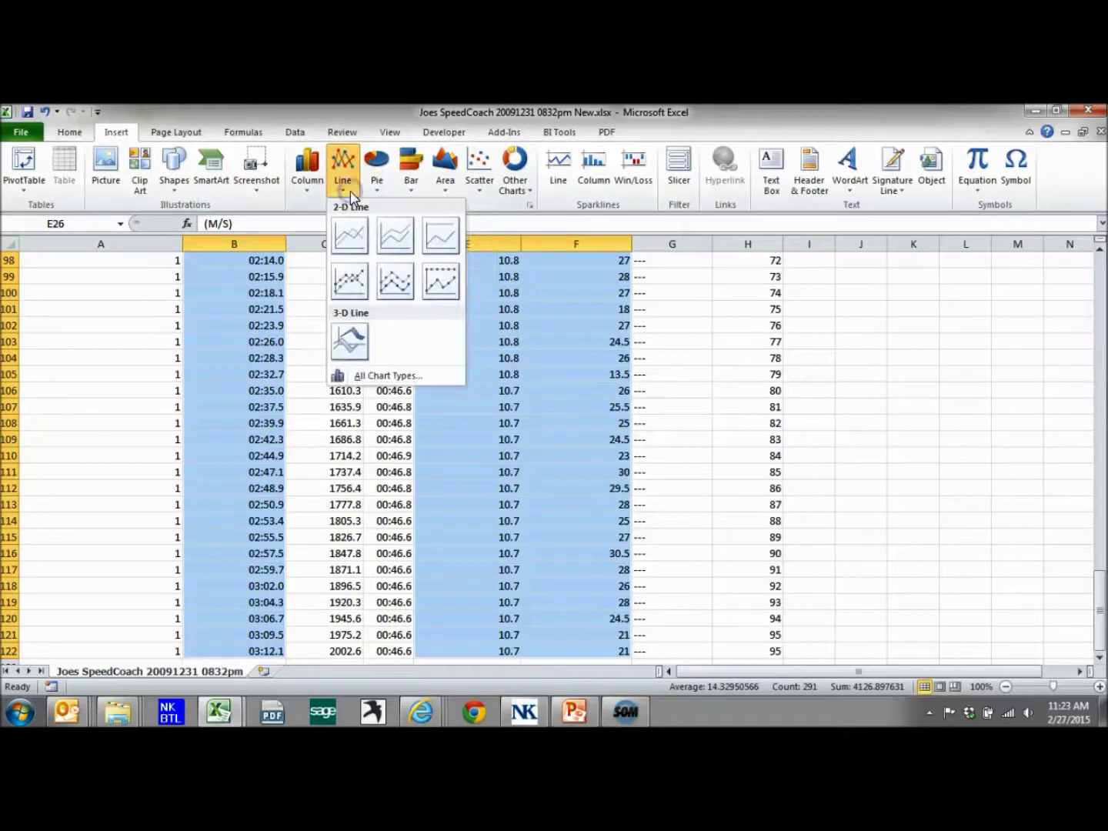
pyautogui.click(358, 233)
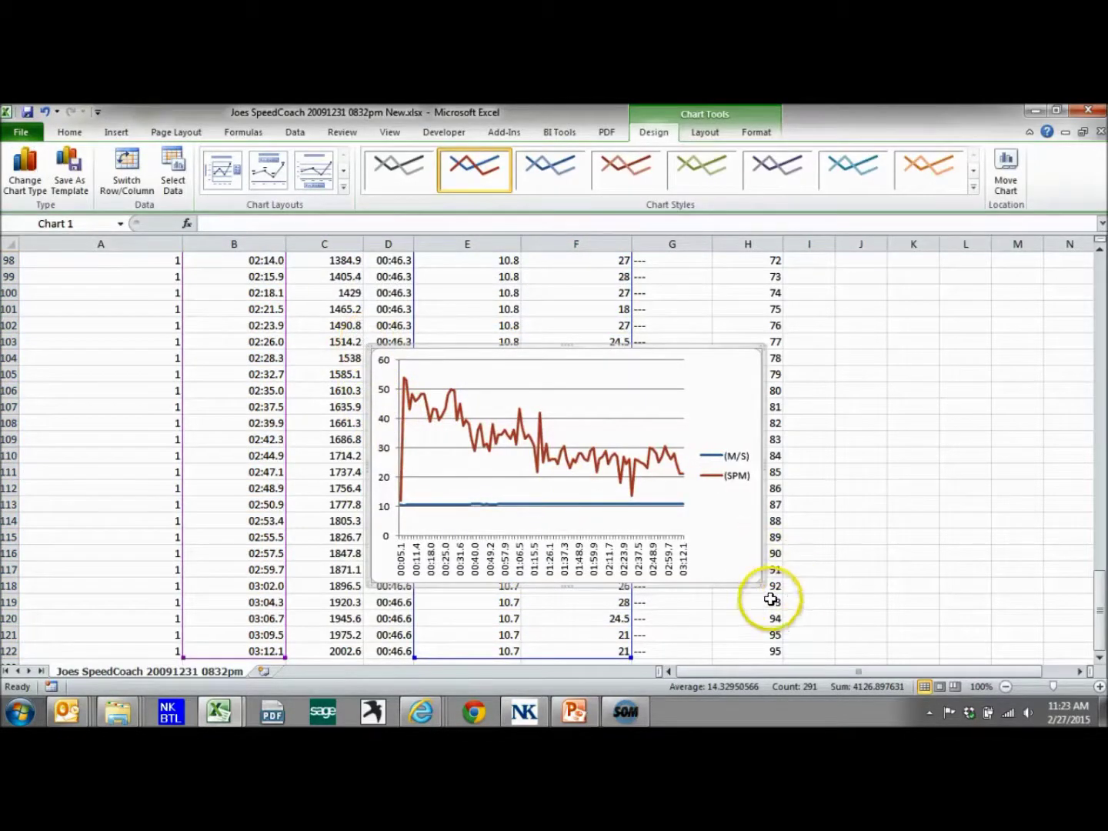
pyautogui.moveTo(760, 583); pyautogui.dragTo(905, 665)
# Step: Resize the stroke rate and speed line chart larger so the time-axis labels fit
pyautogui.scroll(-2, 1037, 538)
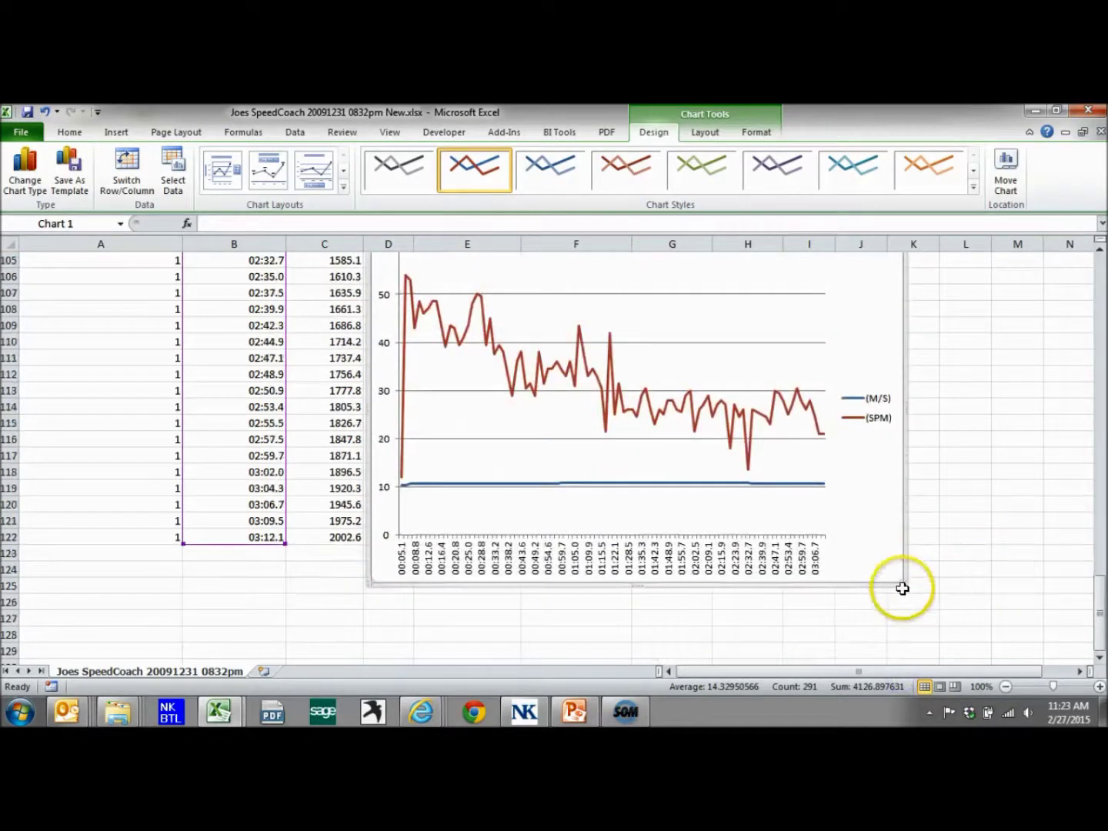
pyautogui.moveTo(905, 584); pyautogui.dragTo(1042, 651)
pyautogui.click(952, 594)
pyautogui.scroll(1, 951, 600)
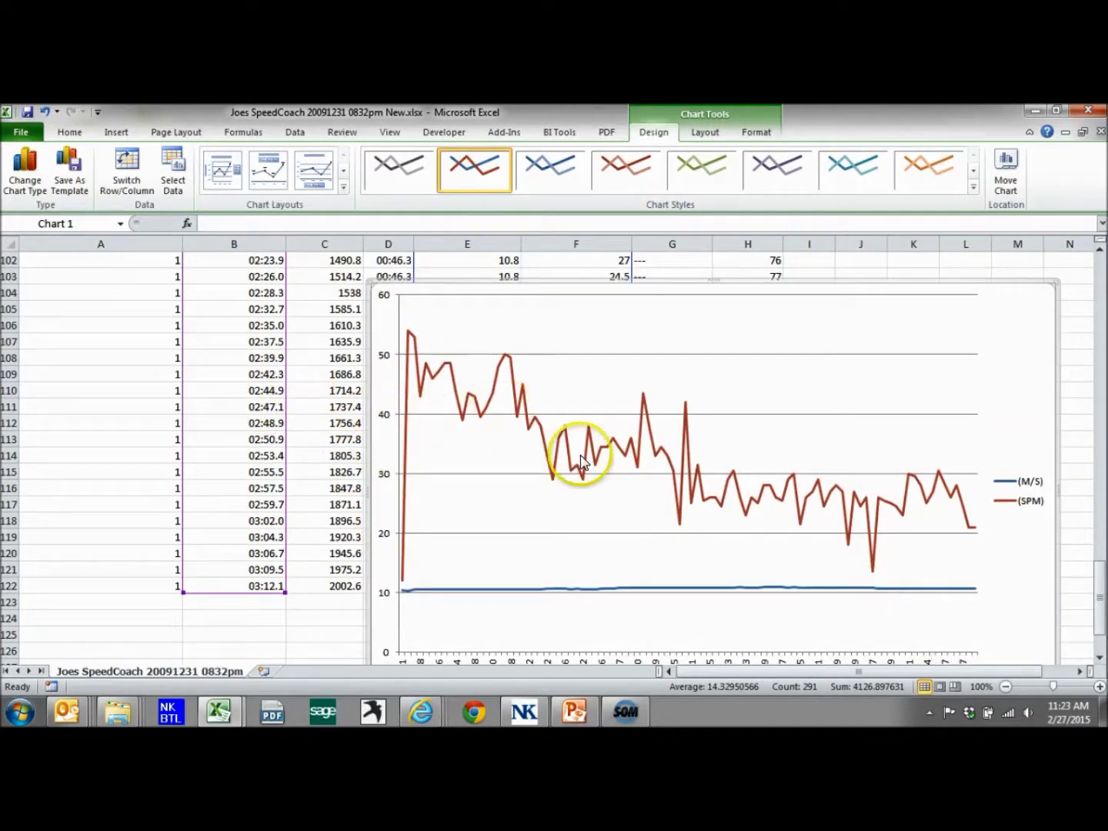
pyautogui.scroll(-1, 677, 573)
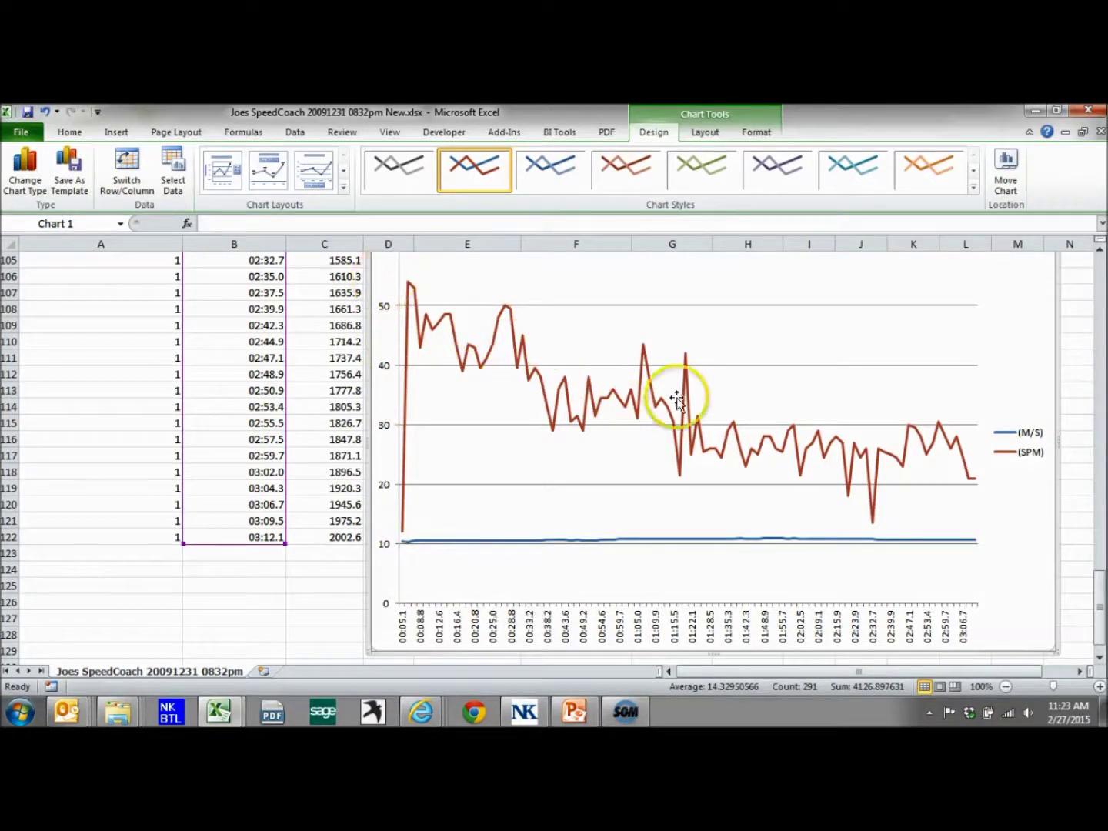
pyautogui.scroll(1, 855, 496)
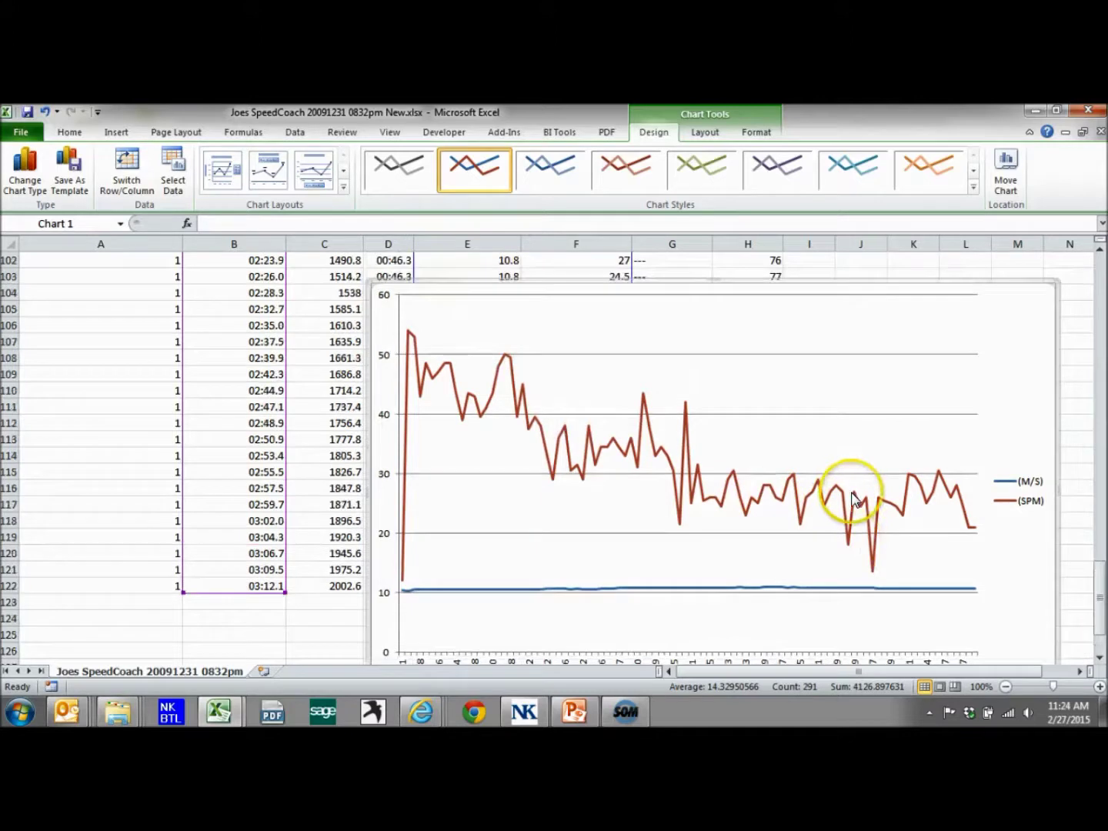
pyautogui.click(808, 542)
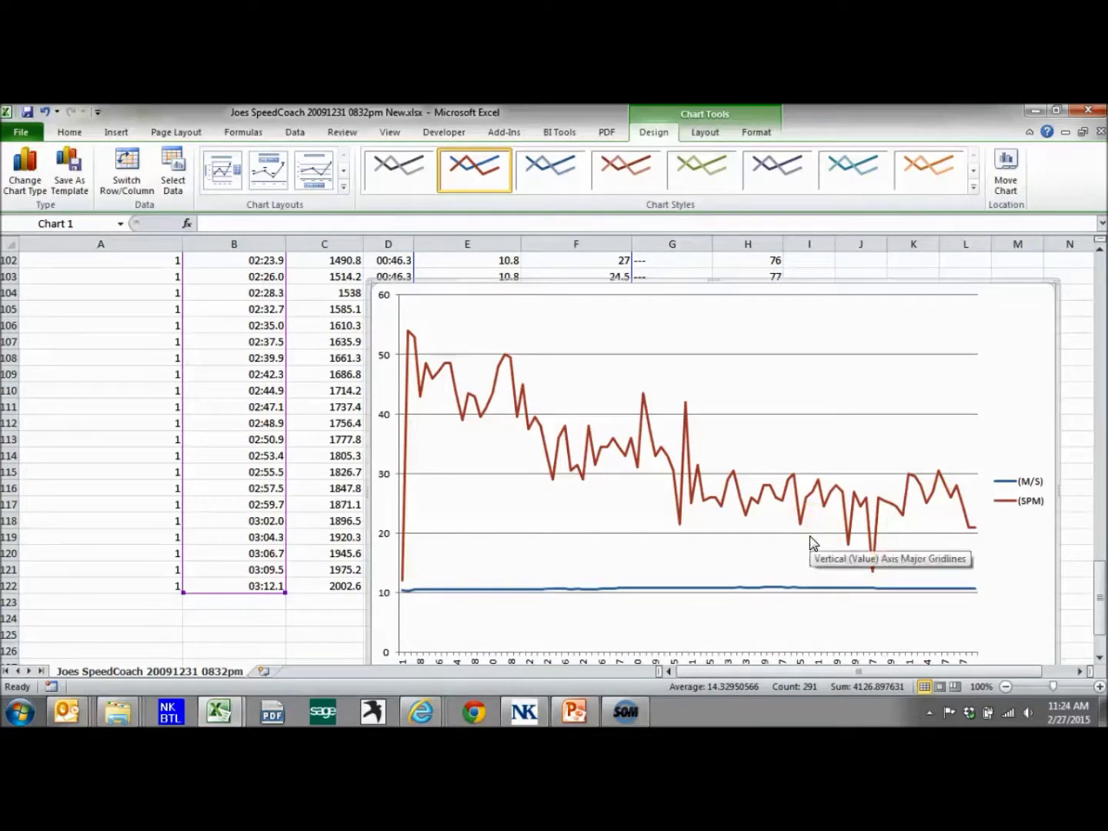